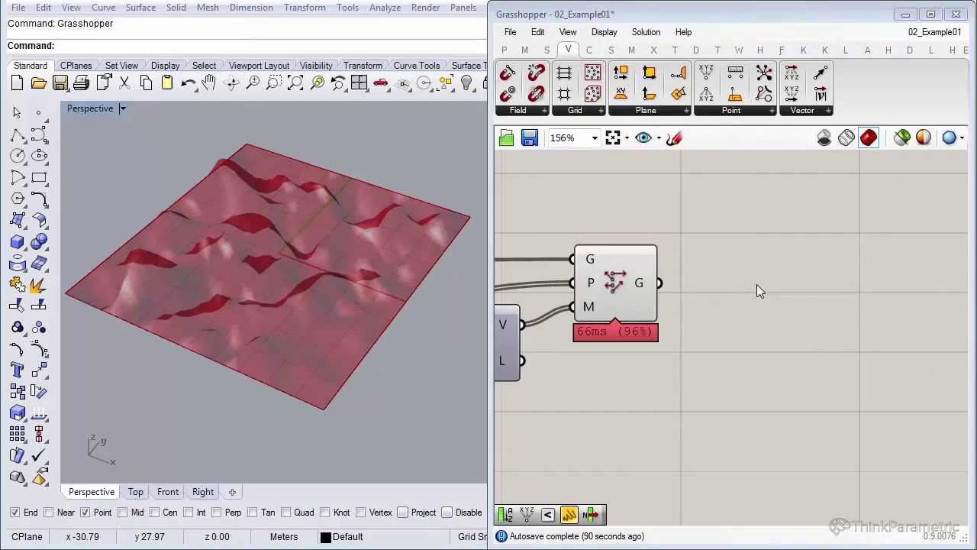
# - Add an Evaluate Surface component and connect the surface morph component's geometry output to its surface input
pyautogui.doubleClick(757, 284)
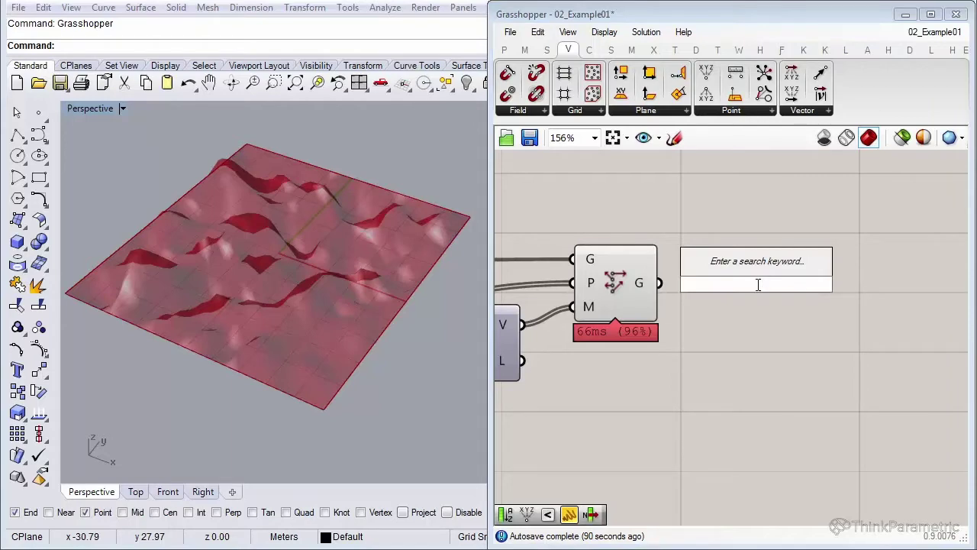
pyautogui.write('eva')
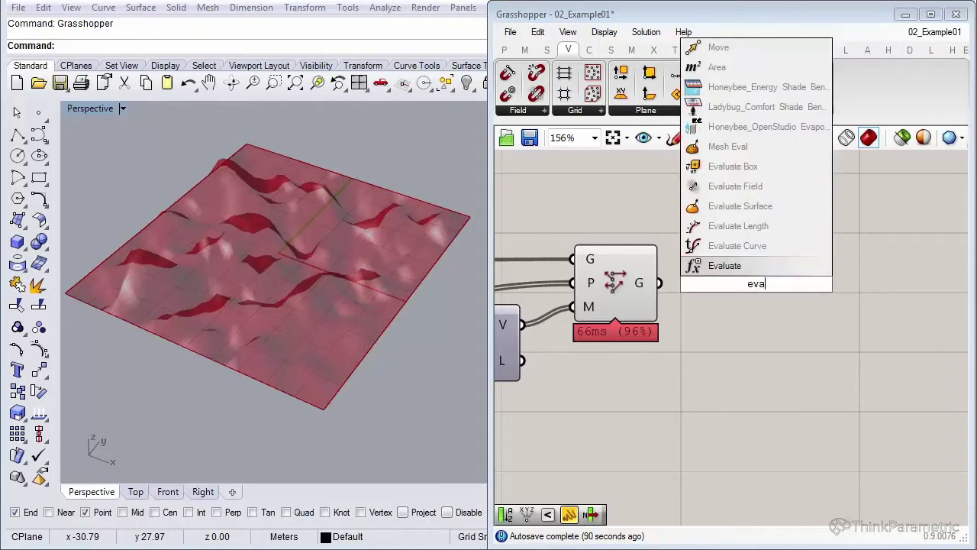
pyautogui.click(756, 208)
pyautogui.moveTo(748, 285); pyautogui.dragTo(661, 273, button='right')
pyautogui.moveTo(661, 273); pyautogui.dragTo(767, 275)
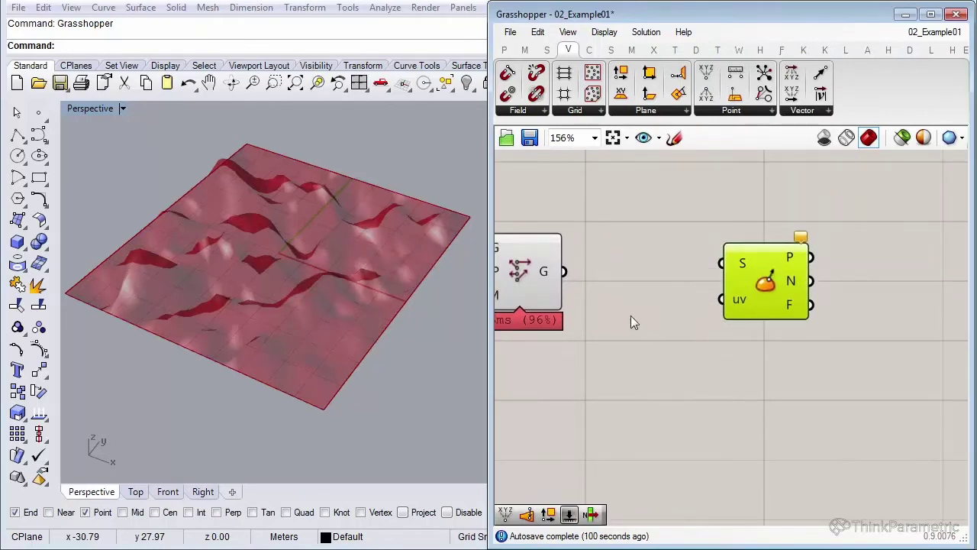
pyautogui.moveTo(560, 272); pyautogui.dragTo(803, 289)
# - Place a Construct Point component on the canvas below the wire leading to Evaluate Surface
pyautogui.moveTo(771, 398); pyautogui.dragTo(803, 335, button='right')
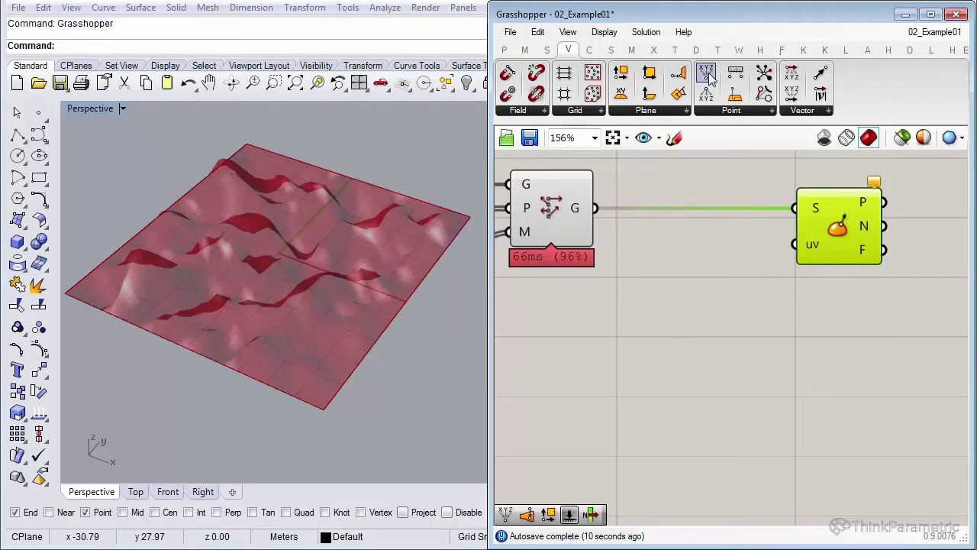
pyautogui.moveTo(708, 79); pyautogui.dragTo(685, 342)
pyautogui.moveTo(575, 410); pyautogui.dragTo(690, 412, button='right')
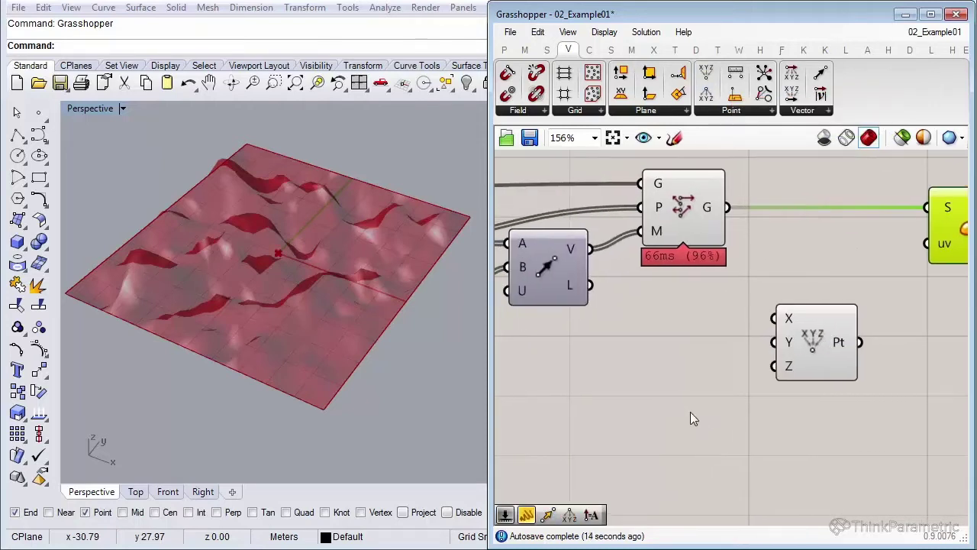
# - Add a Number Slider beside the Construct Point component and set its accuracy to 5 digits
pyautogui.doubleClick(614, 402)
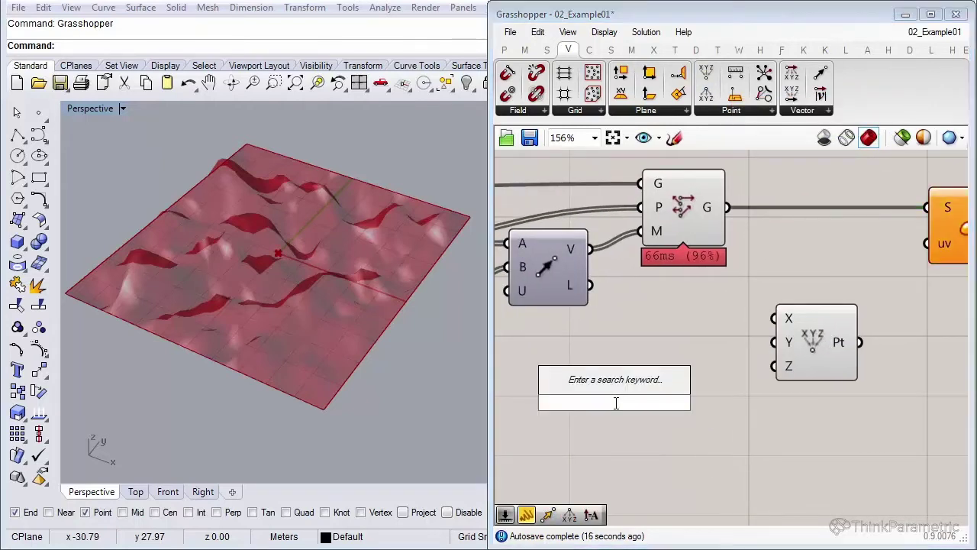
pyautogui.write('slider')
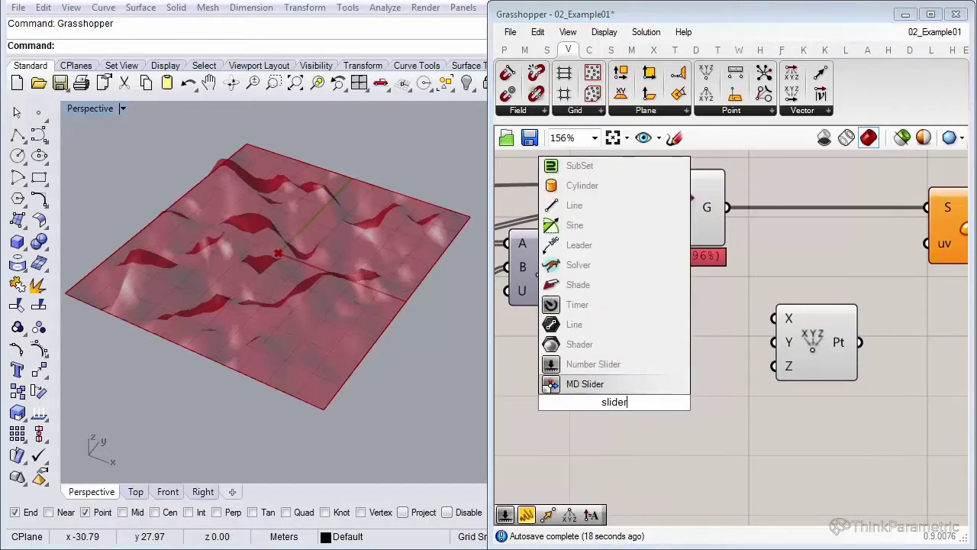
pyautogui.click(625, 365)
pyautogui.moveTo(628, 368); pyautogui.dragTo(657, 346, button='right')
pyautogui.doubleClick(601, 314)
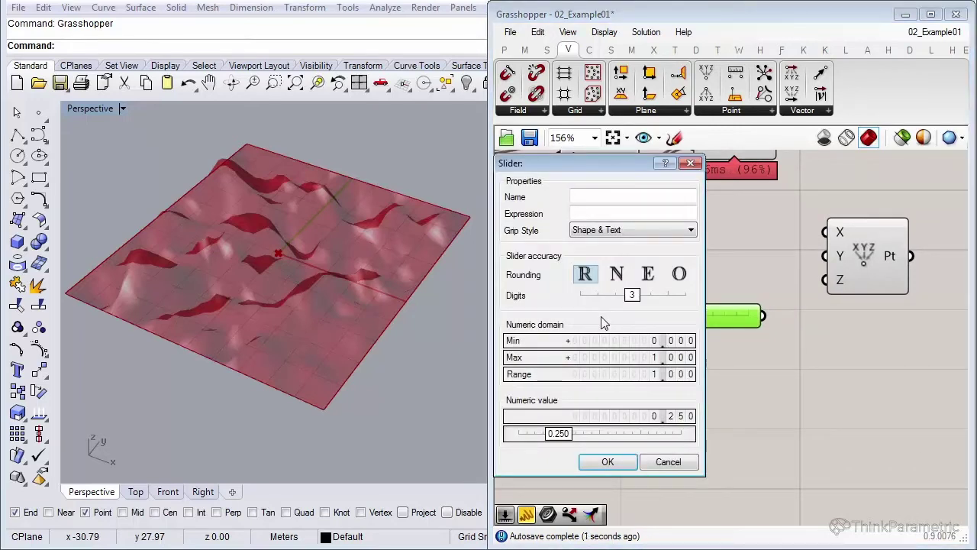
pyautogui.moveTo(632, 297); pyautogui.dragTo(661, 301)
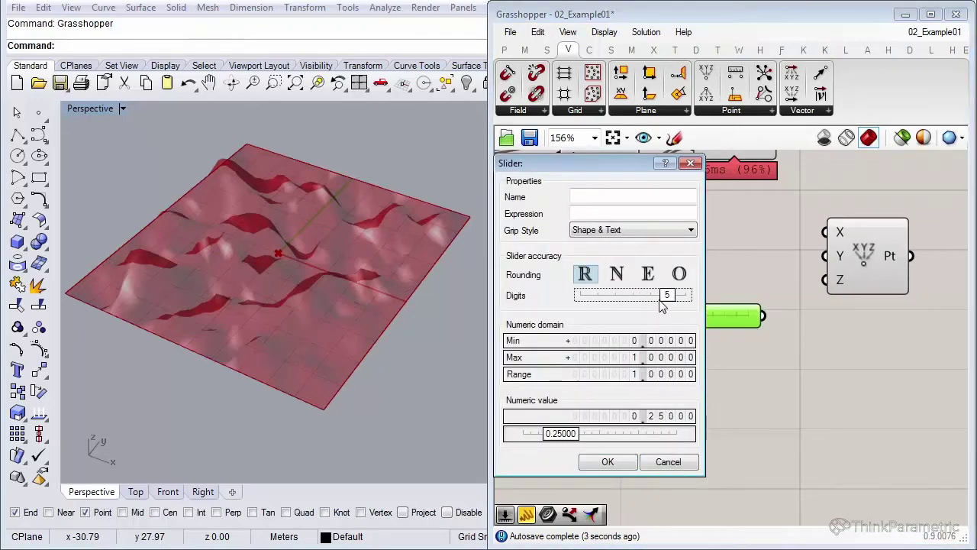
pyautogui.click(621, 460)
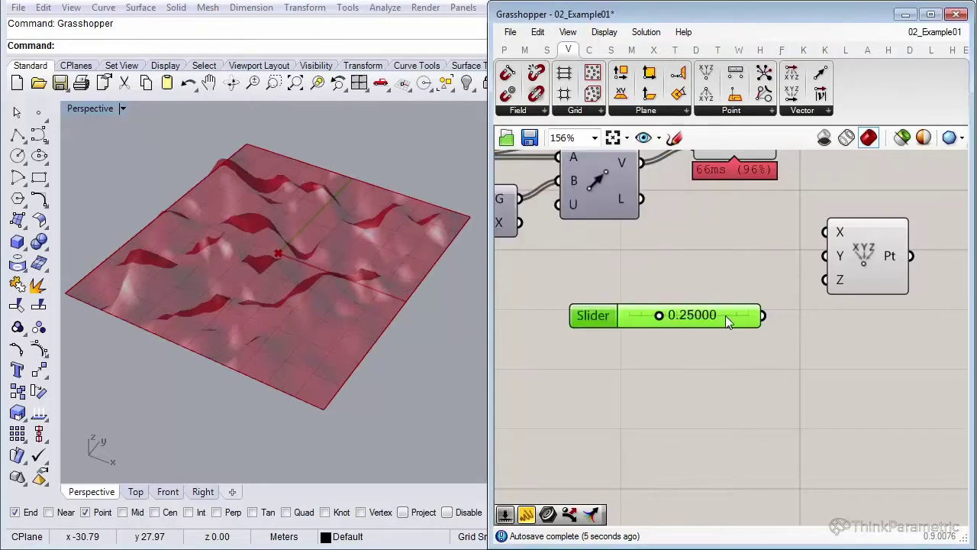
# - Duplicate the number slider and connect the two sliders to the X and Y inputs of Construct Point
pyautogui.keyDown('alt'); pyautogui.moveTo(725, 316); pyautogui.dragTo(728, 345); pyautogui.keyUp('alt')
pyautogui.moveTo(853, 280); pyautogui.dragTo(849, 351)
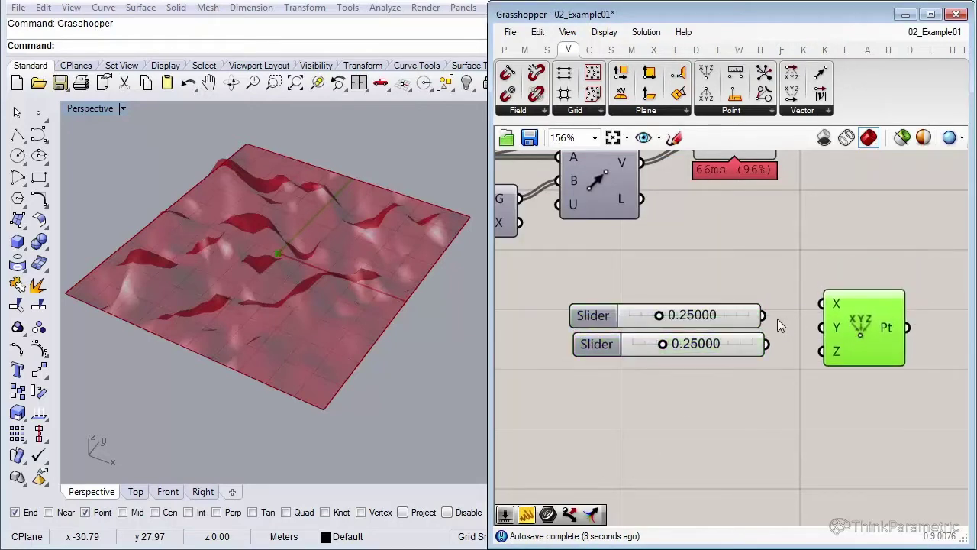
pyautogui.moveTo(763, 315)
pyautogui.mouseDown()
pyautogui.moveTo(824, 303)
pyautogui.moveTo(773, 350)
pyautogui.moveTo(764, 303)
pyautogui.mouseUp()
pyautogui.moveTo(785, 349); pyautogui.dragTo(759, 345)
pyautogui.moveTo(764, 338); pyautogui.dragTo(648, 346, button='right')
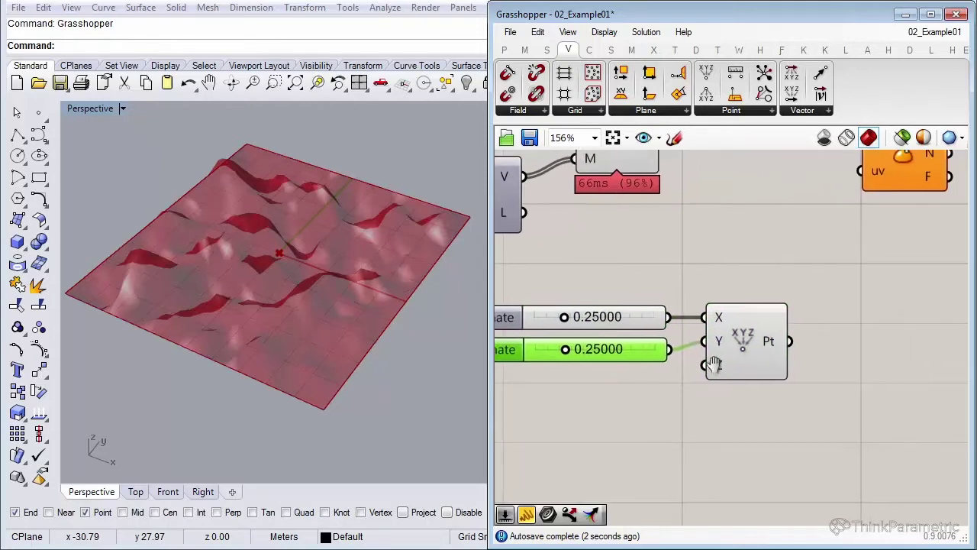
# - Connect the Construct Point output to the uv input of Evaluate Surface
pyautogui.click(851, 255)
pyautogui.moveTo(851, 255); pyautogui.dragTo(767, 347, button='right')
pyautogui.moveTo(693, 428); pyautogui.dragTo(750, 261)
pyautogui.click(782, 259)
pyautogui.click(765, 309)
# - Set both coordinate sliders to 1.00000 and check where the evaluated frame lies on the terrain surface
pyautogui.moveTo(267, 271); pyautogui.dragTo(321, 277, button='right')
pyautogui.scroll(-4, 321, 277)
pyautogui.scroll(8, 158, 334)
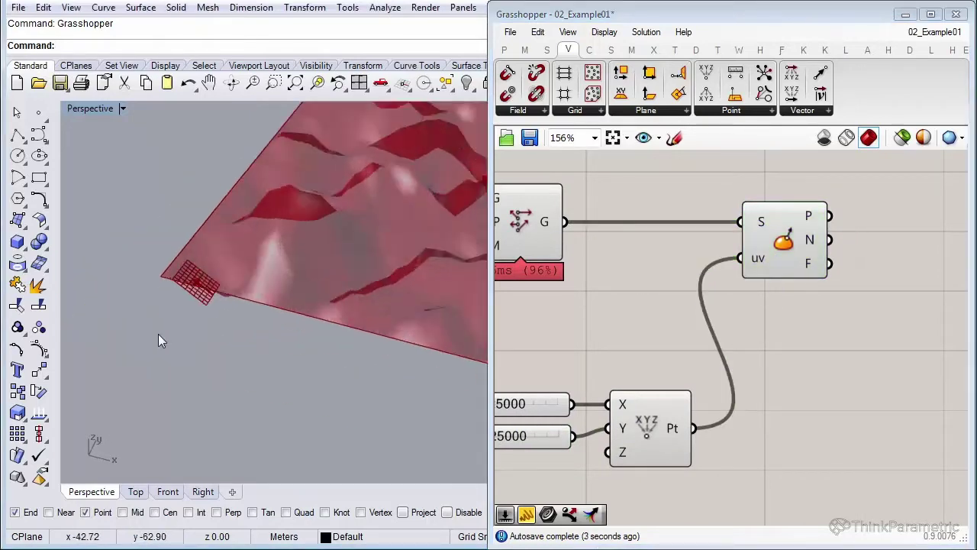
pyautogui.scroll(5, 199, 306)
pyautogui.moveTo(203, 306); pyautogui.dragTo(264, 345, button='right')
pyautogui.scroll(3, 265, 345)
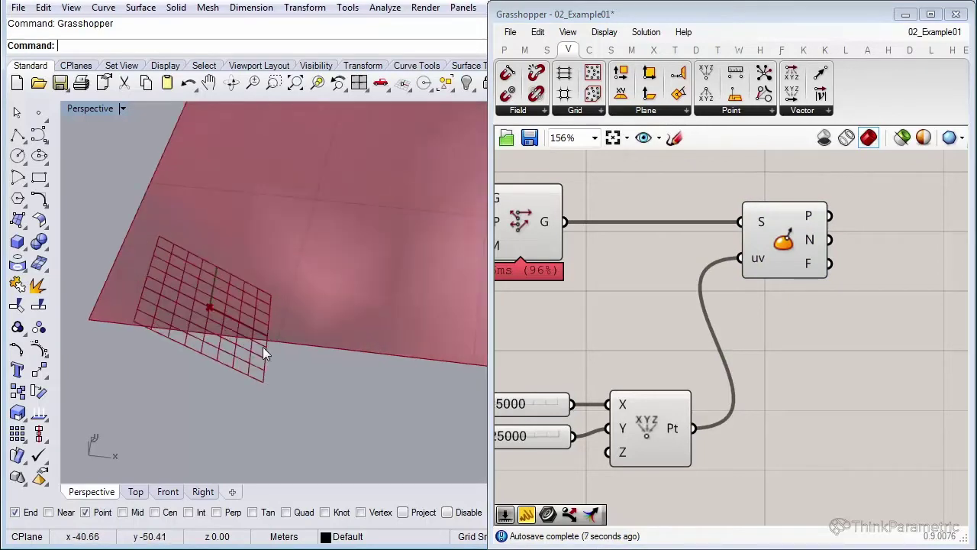
pyautogui.moveTo(606, 384); pyautogui.dragTo(676, 364, button='right')
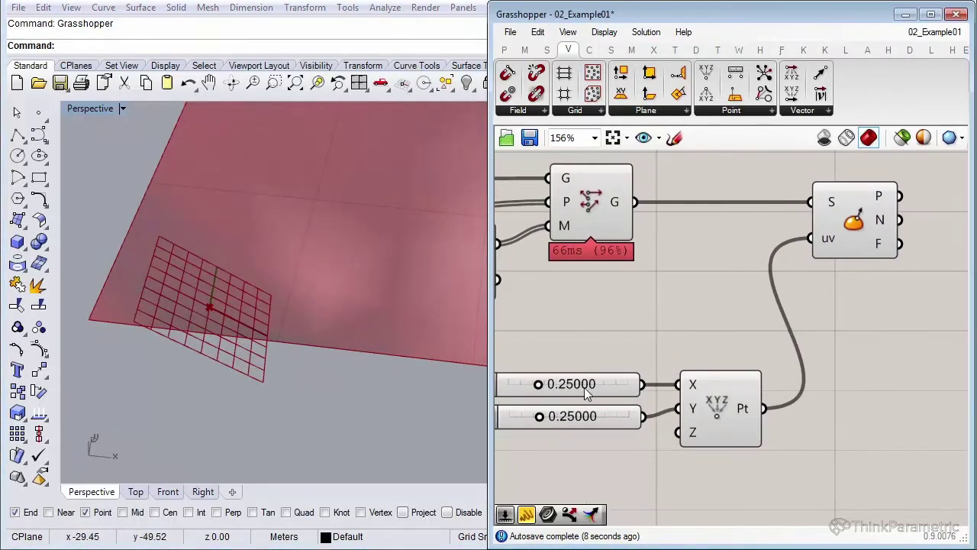
pyautogui.moveTo(538, 385); pyautogui.dragTo(638, 386)
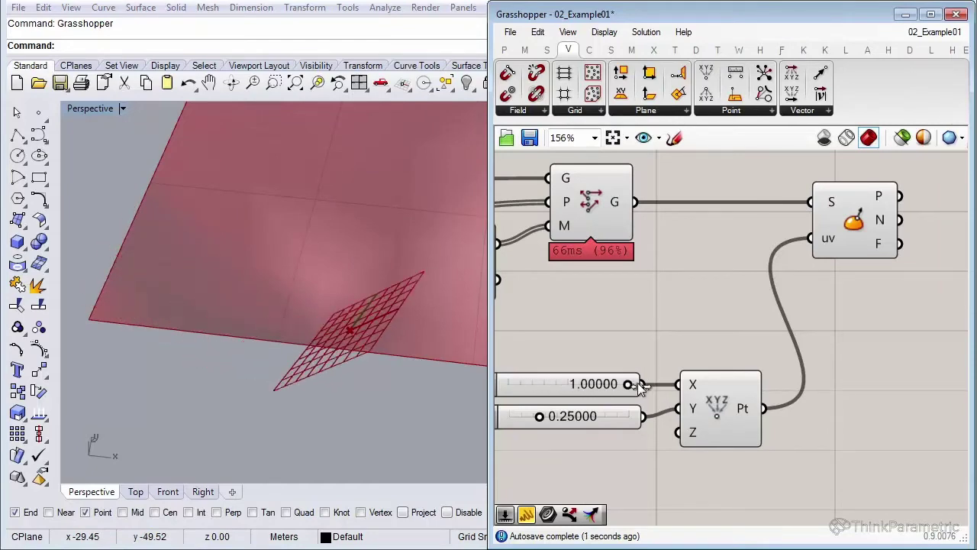
pyautogui.moveTo(539, 419); pyautogui.dragTo(634, 416)
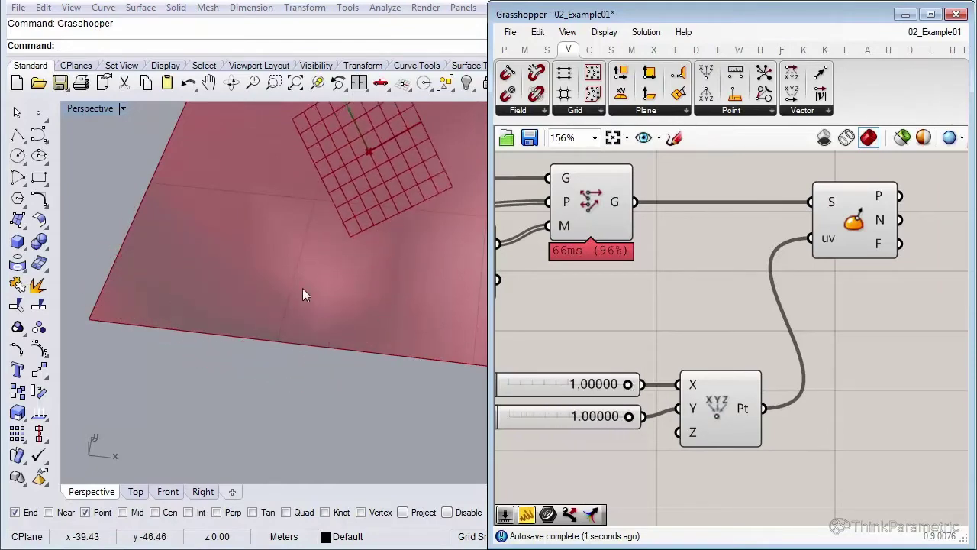
pyautogui.moveTo(229, 365); pyautogui.dragTo(319, 283, button='right')
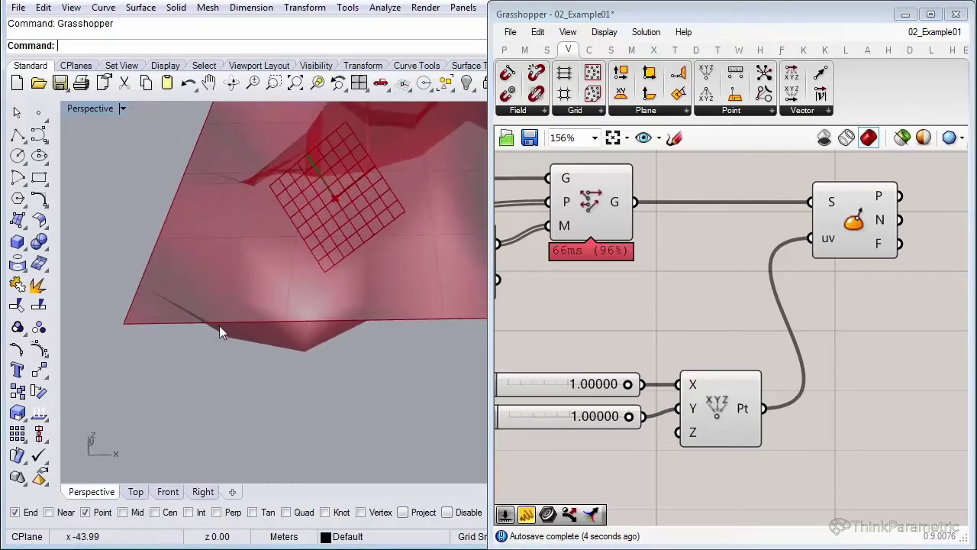
pyautogui.scroll(-6, 149, 387)
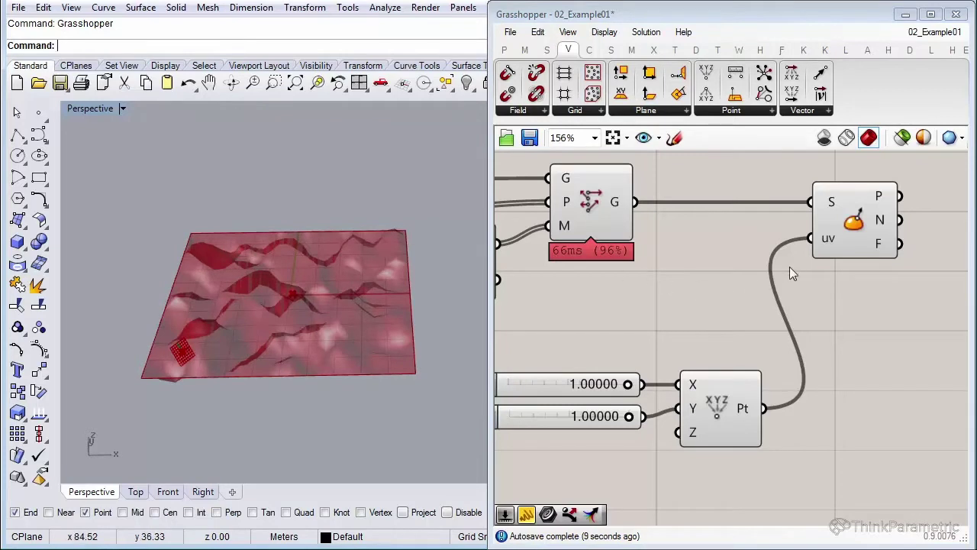
# - Reparameterize the surface input of Evaluate Surface and check the frame's position on the terrain
pyautogui.moveTo(822, 253); pyautogui.dragTo(665, 286, button='right')
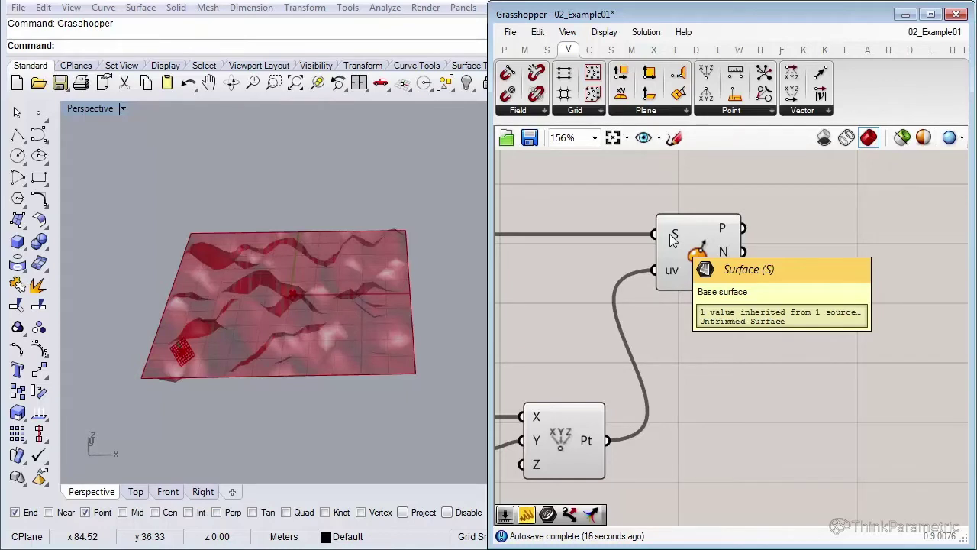
pyautogui.rightClick(672, 239)
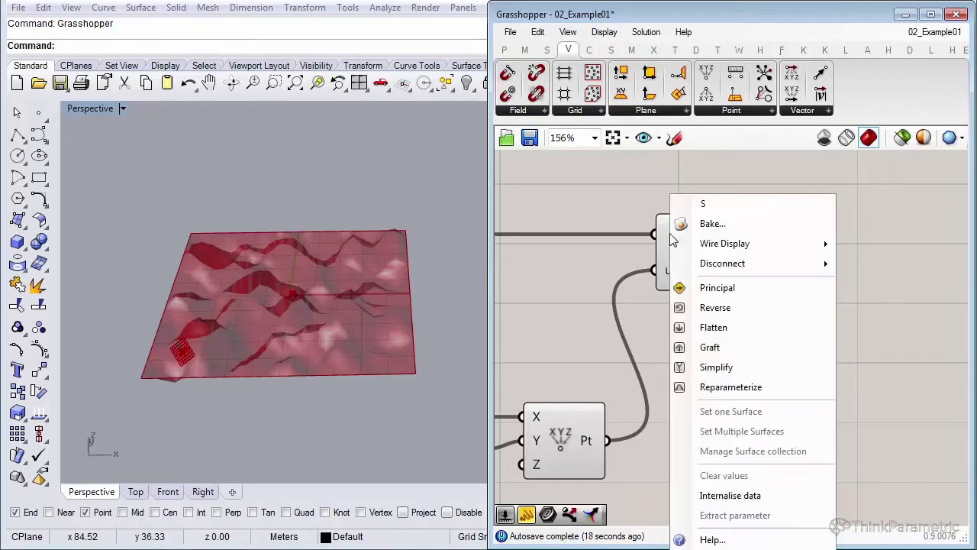
pyautogui.click(734, 390)
pyautogui.moveTo(415, 243); pyautogui.dragTo(360, 284, button='right')
pyautogui.moveTo(438, 290); pyautogui.dragTo(445, 231, button='right')
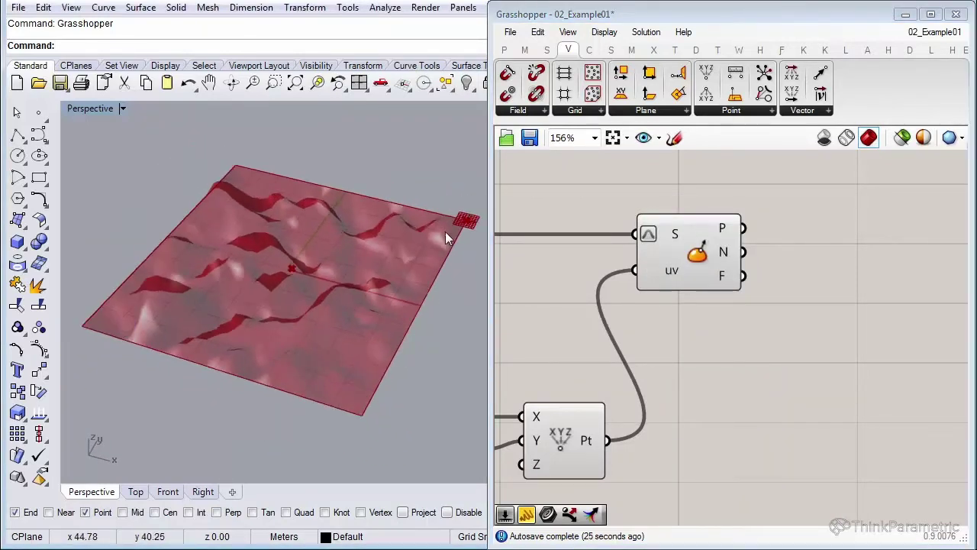
# - Set the X coordinate slider to 0.43680 and the Y coordinate slider to 0.31520
pyautogui.moveTo(693, 401); pyautogui.dragTo(851, 360, button='right')
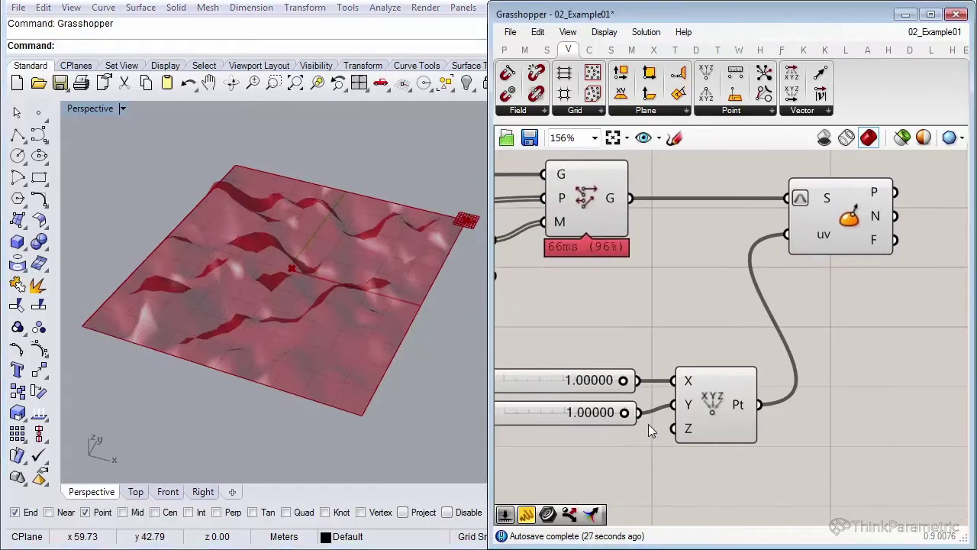
pyautogui.moveTo(624, 415); pyautogui.dragTo(610, 419)
pyautogui.moveTo(623, 379); pyautogui.dragTo(552, 380)
pyautogui.moveTo(610, 414); pyautogui.dragTo(524, 388)
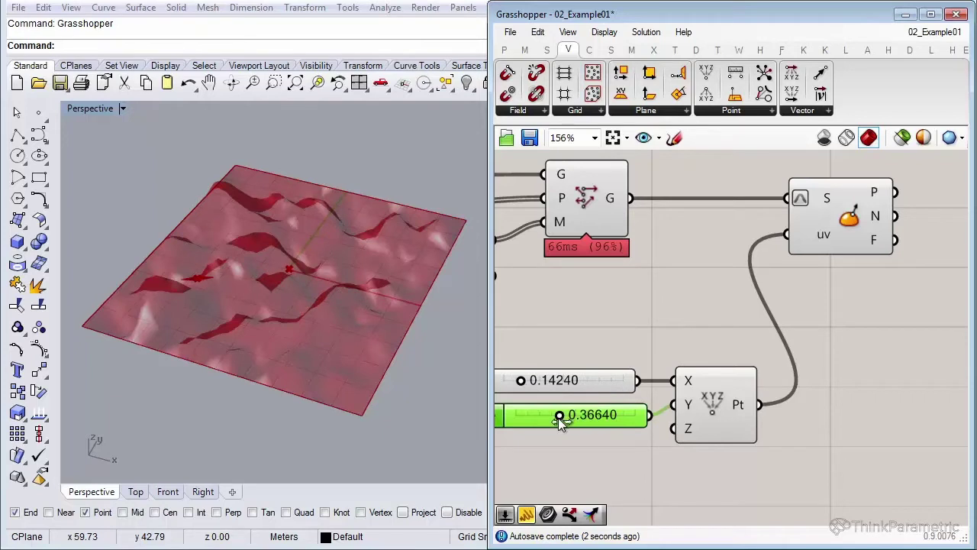
pyautogui.moveTo(560, 418)
pyautogui.mouseDown()
pyautogui.moveTo(596, 419)
pyautogui.moveTo(554, 418)
pyautogui.mouseUp()
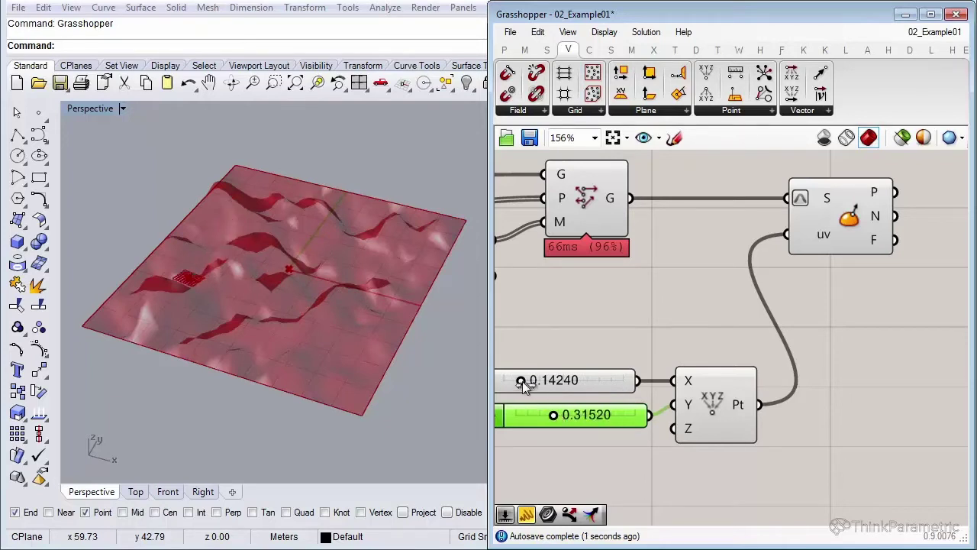
pyautogui.moveTo(521, 380); pyautogui.dragTo(555, 380)
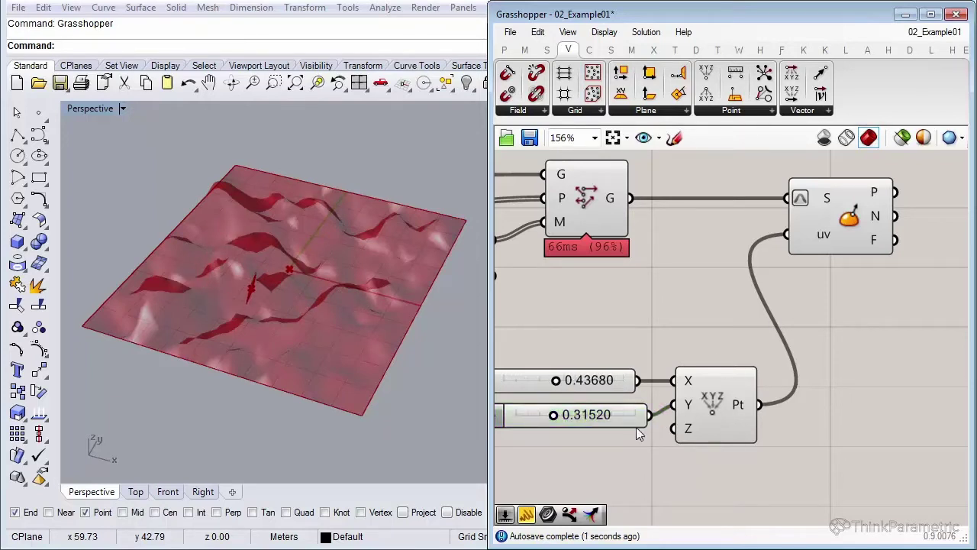
# - Move the Y coordinate slider slightly farther below the X coordinate slider and select both sliders
pyautogui.moveTo(610, 471); pyautogui.dragTo(686, 460, button='right')
pyautogui.moveTo(686, 462); pyautogui.dragTo(653, 348)
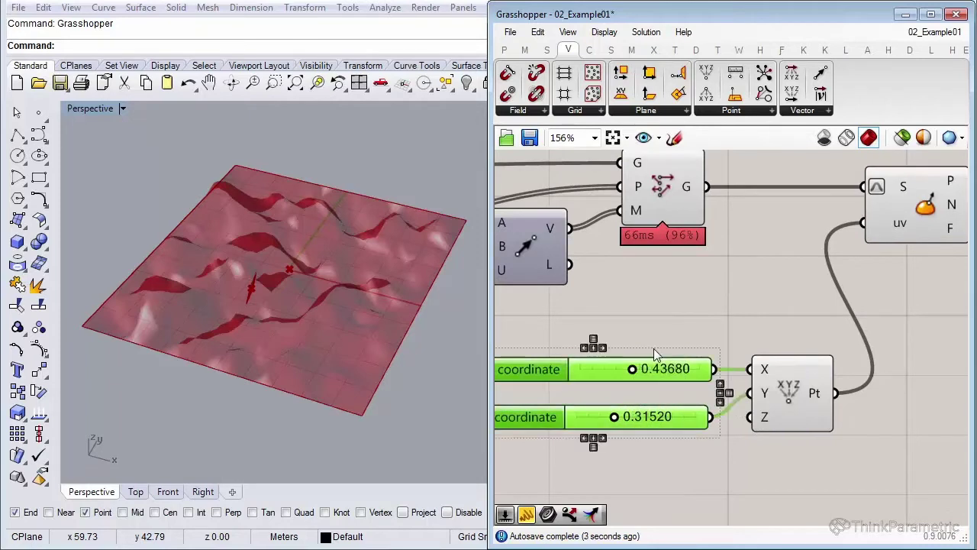
pyautogui.moveTo(653, 348); pyautogui.dragTo(696, 334, button='right')
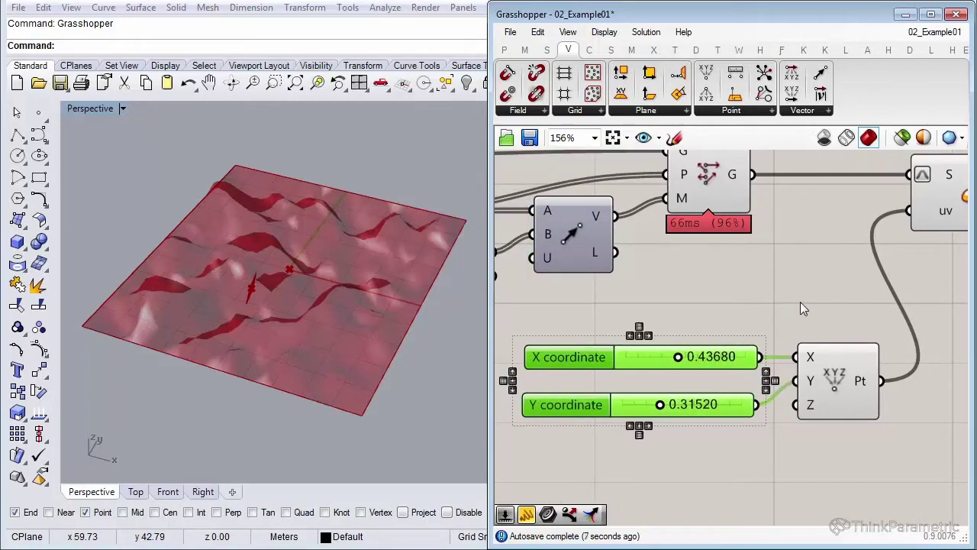
# - Place a Deconstruct point component beside Evaluate Surface and connect the evaluated point output to its P input
pyautogui.moveTo(837, 287); pyautogui.dragTo(726, 294, button='right')
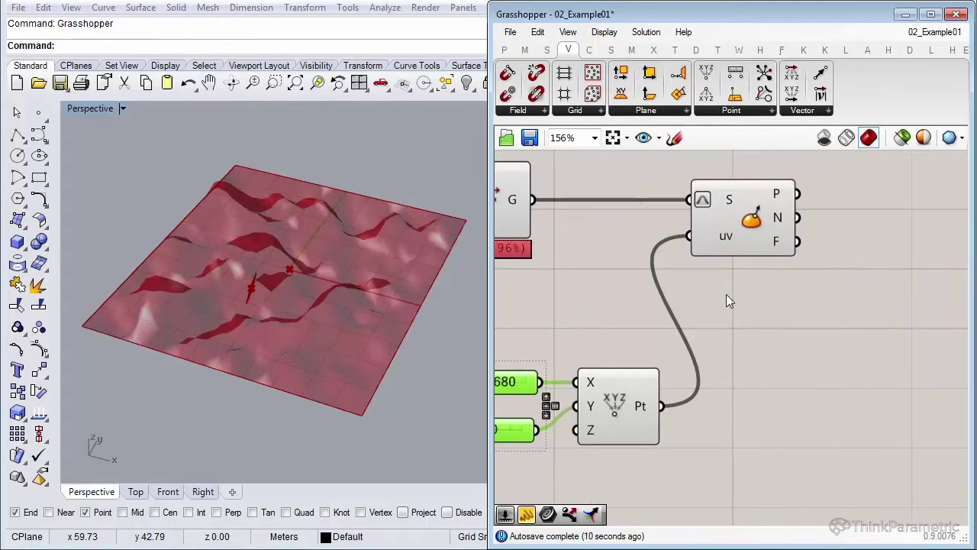
pyautogui.moveTo(819, 312); pyautogui.dragTo(763, 334, button='right')
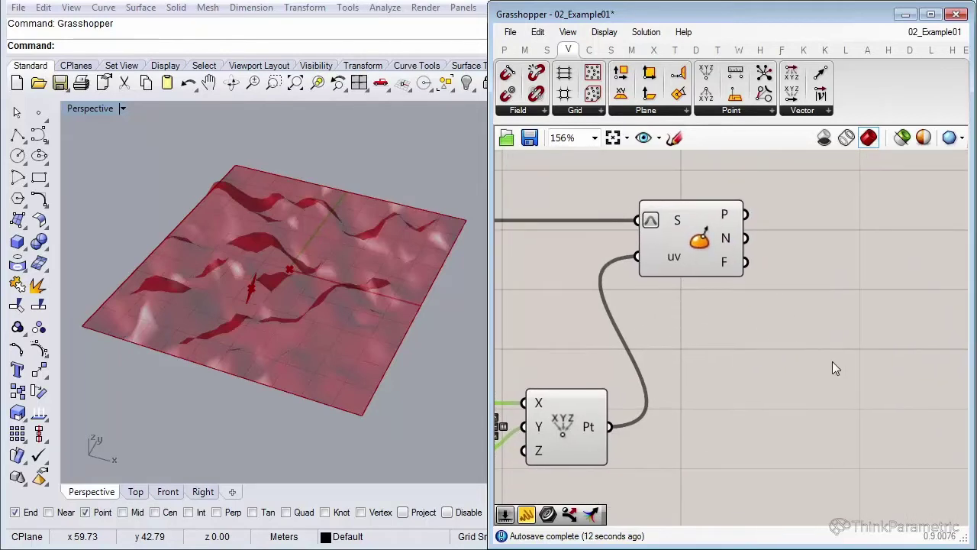
pyautogui.moveTo(828, 347); pyautogui.dragTo(736, 410, button='right')
pyautogui.doubleClick(777, 323)
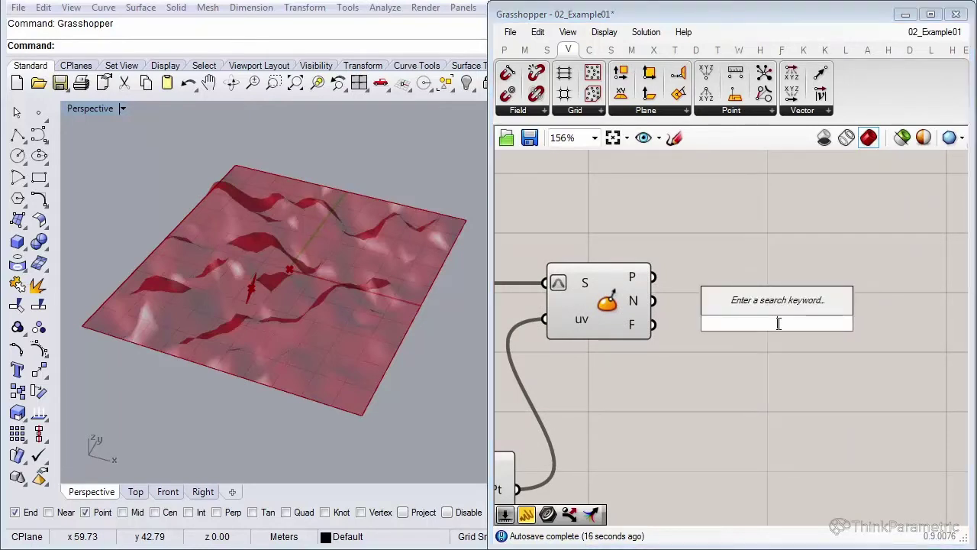
pyautogui.click(779, 380)
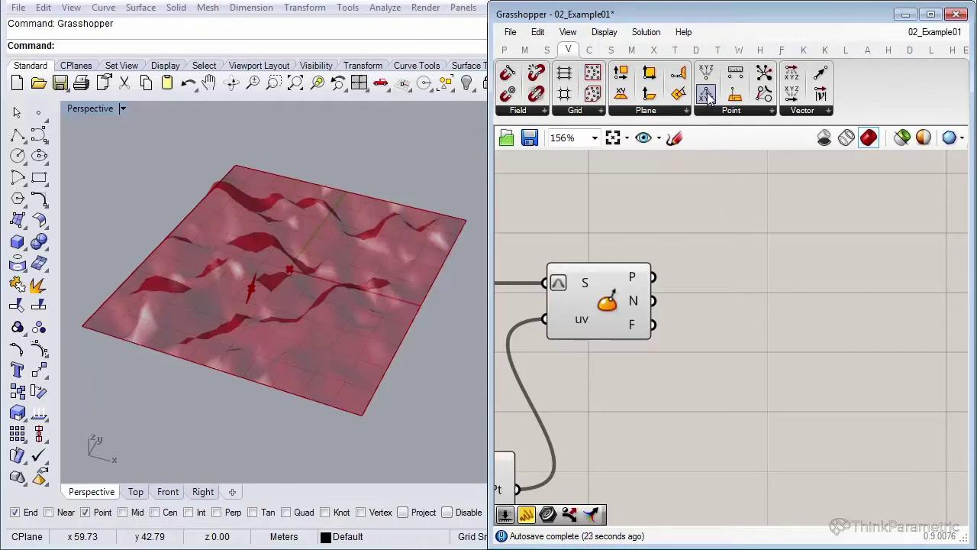
pyautogui.moveTo(706, 93)
pyautogui.mouseDown()
pyautogui.moveTo(716, 316)
pyautogui.moveTo(729, 275)
pyautogui.mouseUp()
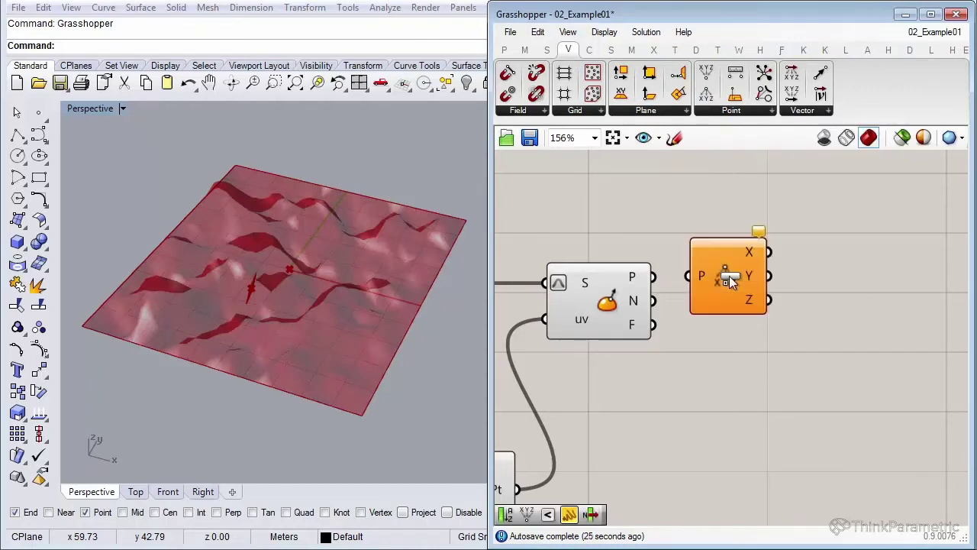
pyautogui.moveTo(652, 276); pyautogui.dragTo(692, 276)
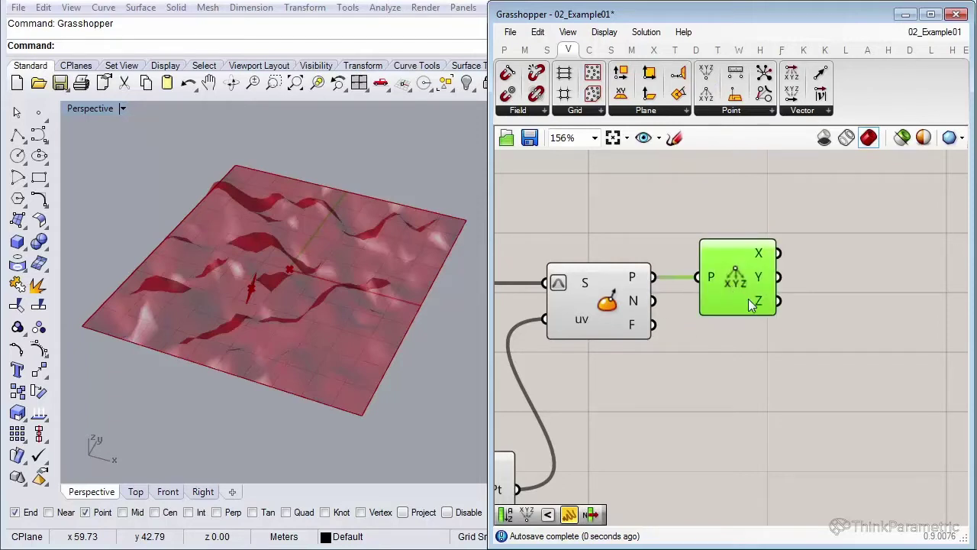
pyautogui.moveTo(881, 354); pyautogui.dragTo(761, 334, button='right')
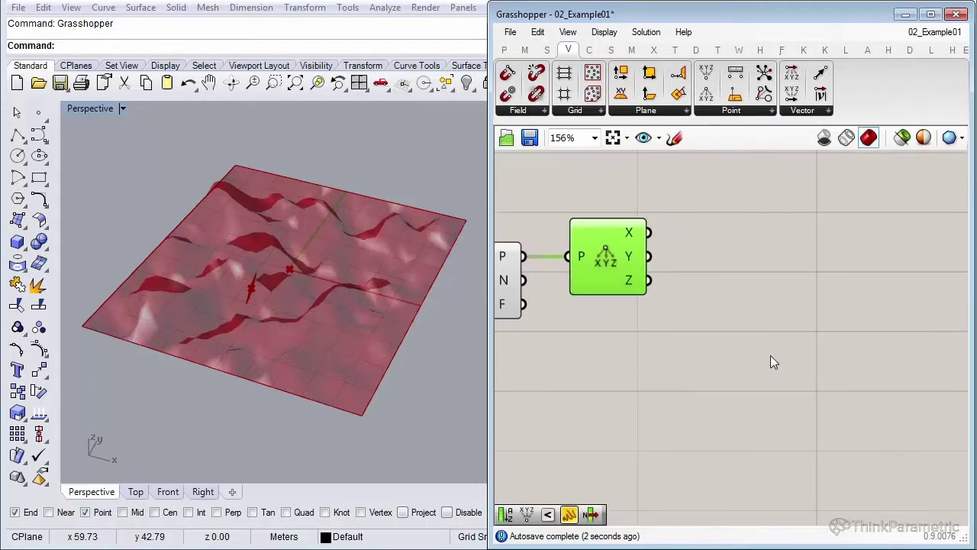
# - Place a Panel beside the Deconstruct point component and feed it the point's Z output
pyautogui.doubleClick(771, 355)
pyautogui.write('panel')
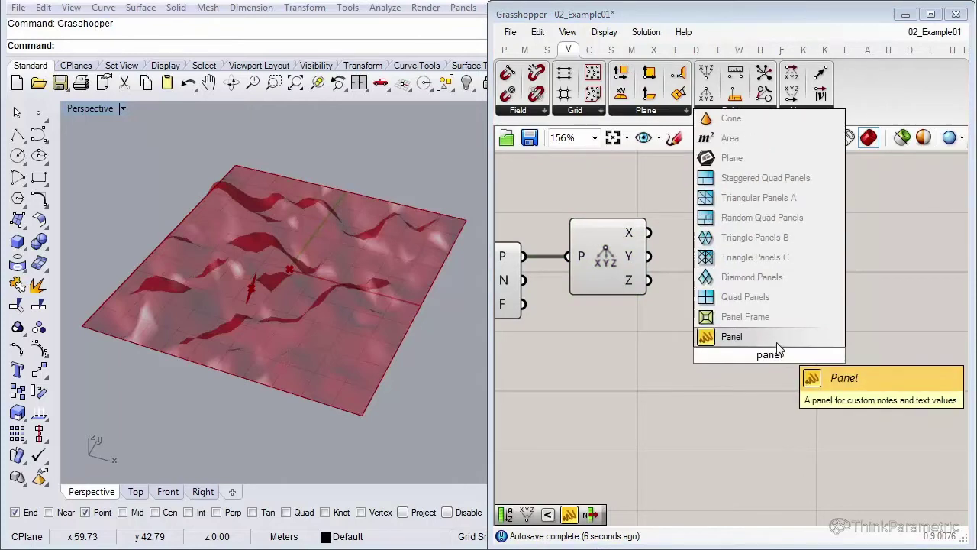
pyautogui.press('Return')
pyautogui.moveTo(648, 280); pyautogui.dragTo(671, 355)
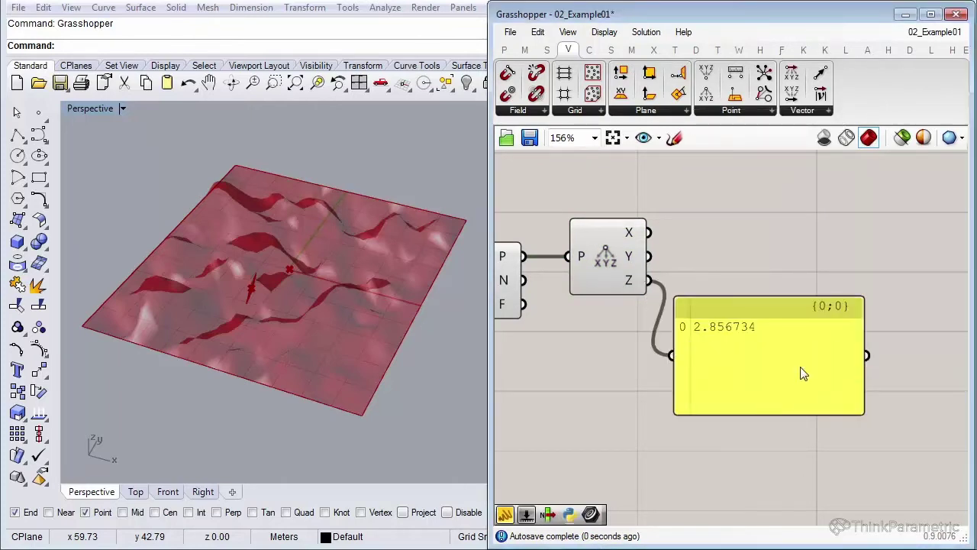
pyautogui.moveTo(725, 397); pyautogui.dragTo(716, 380, button='right')
pyautogui.scroll(1, 717, 350)
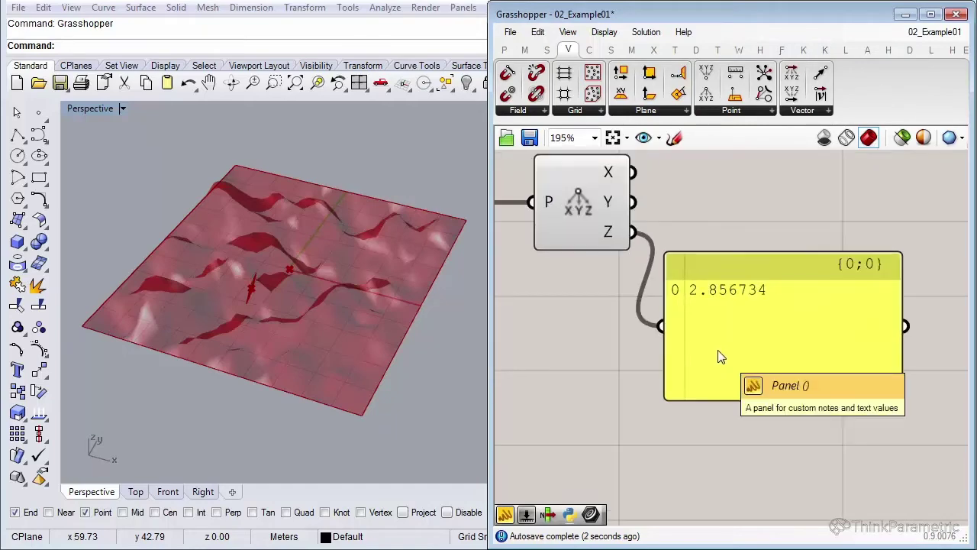
# - Move the Z value panel down beside the Construct Point component fed by the coordinate sliders
pyautogui.moveTo(527, 332); pyautogui.dragTo(721, 326, button='right')
pyautogui.moveTo(647, 334); pyautogui.dragTo(737, 280, button='right')
pyautogui.scroll(-3, 678, 307)
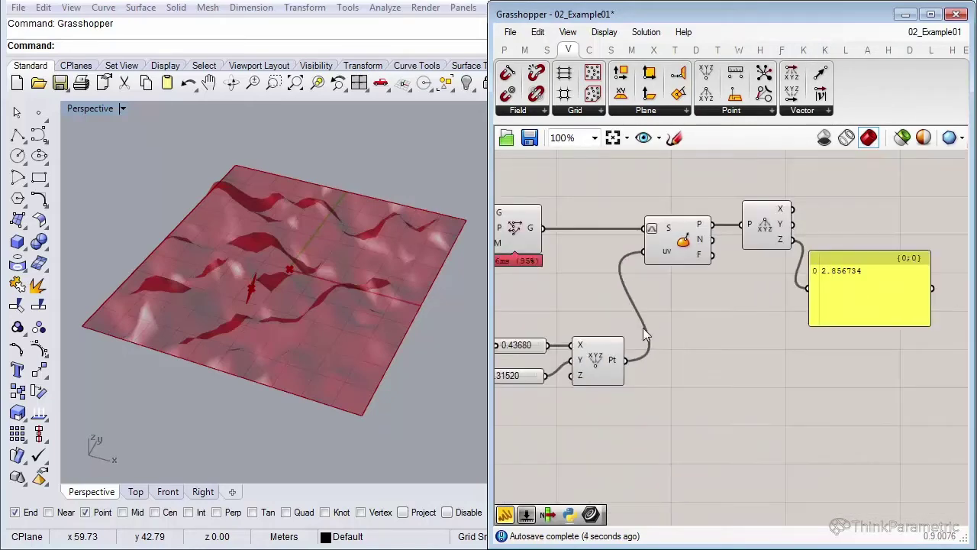
pyautogui.moveTo(643, 327); pyautogui.dragTo(693, 319, button='right')
pyautogui.scroll(1, 552, 358)
pyautogui.moveTo(960, 271); pyautogui.dragTo(777, 379)
pyautogui.scroll(1, 584, 336)
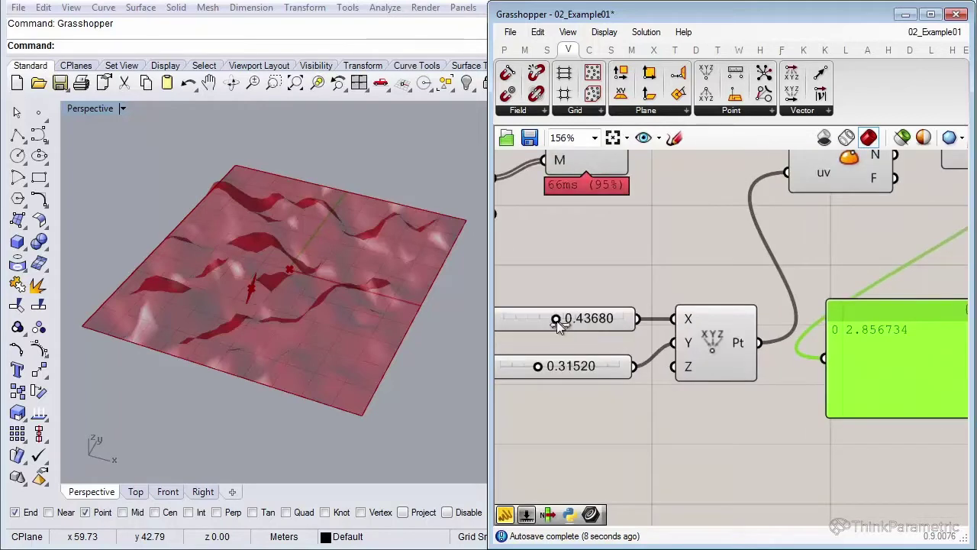
# - Set the X coordinate slider to 0.55200 and the Y coordinate slider to 0.32800
pyautogui.moveTo(557, 320)
pyautogui.mouseDown()
pyautogui.moveTo(582, 323)
pyautogui.moveTo(560, 327)
pyautogui.mouseUp()
pyautogui.moveTo(539, 372)
pyautogui.mouseDown()
pyautogui.moveTo(563, 367)
pyautogui.moveTo(539, 367)
pyautogui.mouseUp()
pyautogui.moveTo(560, 318); pyautogui.dragTo(572, 322)
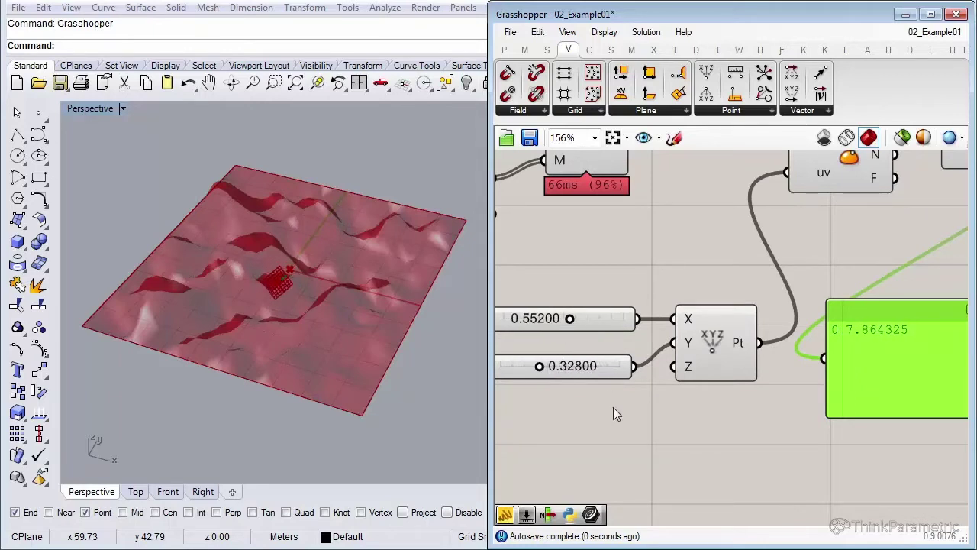
# - Add a Galapagos evolutionary solver to the empty canvas area beyond the Deconstruct point component
pyautogui.moveTo(895, 169); pyautogui.dragTo(706, 279, button='right')
pyautogui.scroll(-4, 768, 298)
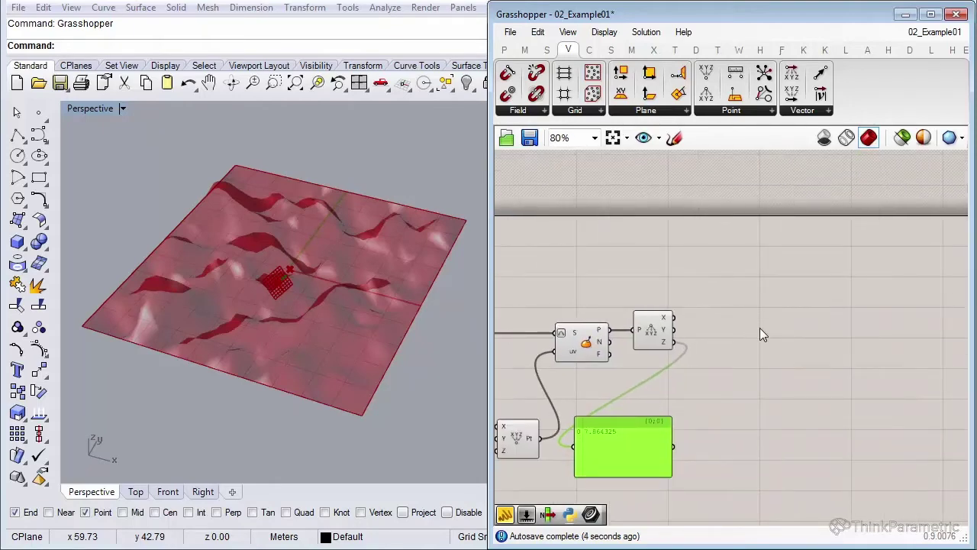
pyautogui.click(764, 332)
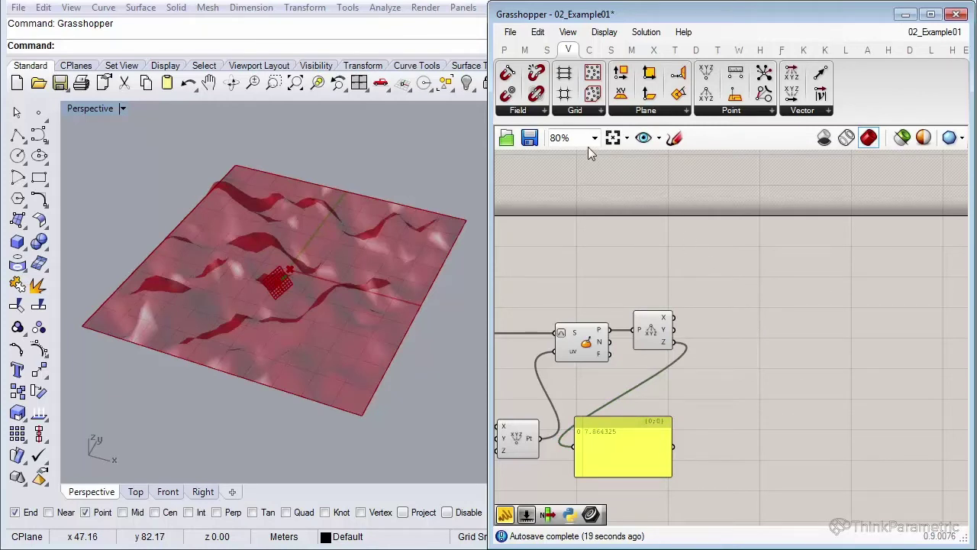
pyautogui.click(503, 50)
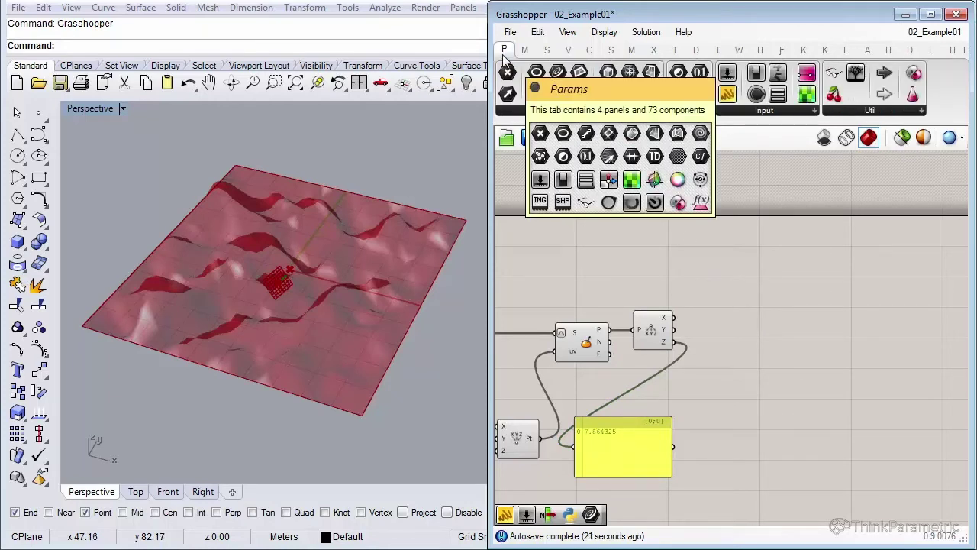
pyautogui.click(885, 112)
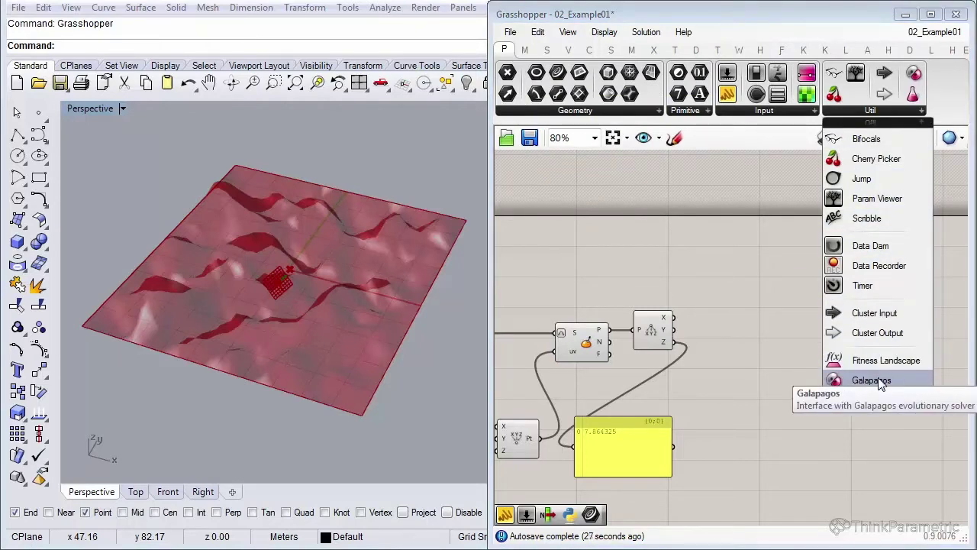
pyautogui.moveTo(880, 384); pyautogui.dragTo(814, 305)
pyautogui.moveTo(810, 358); pyautogui.dragTo(802, 277, button='right')
pyautogui.scroll(4, 816, 264)
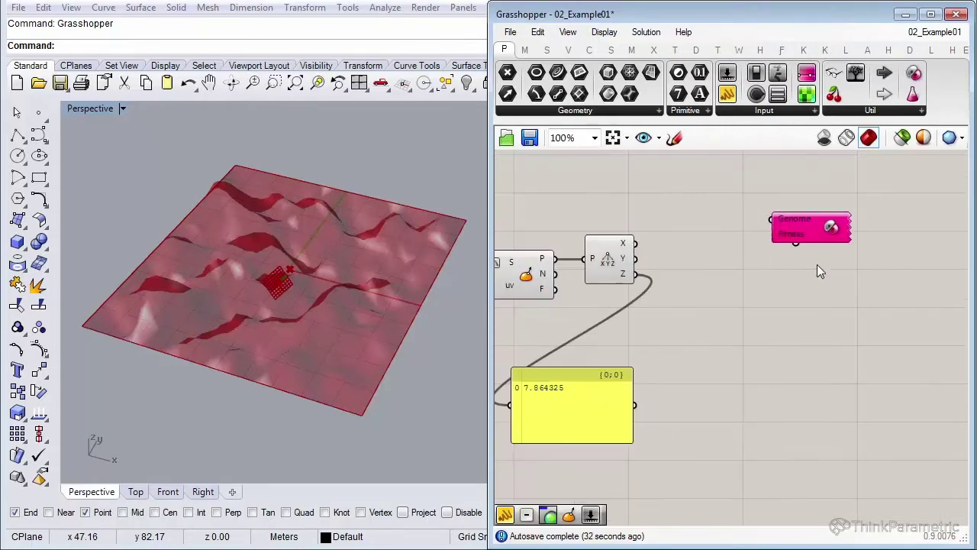
pyautogui.click(813, 221)
pyautogui.moveTo(813, 219); pyautogui.dragTo(811, 251)
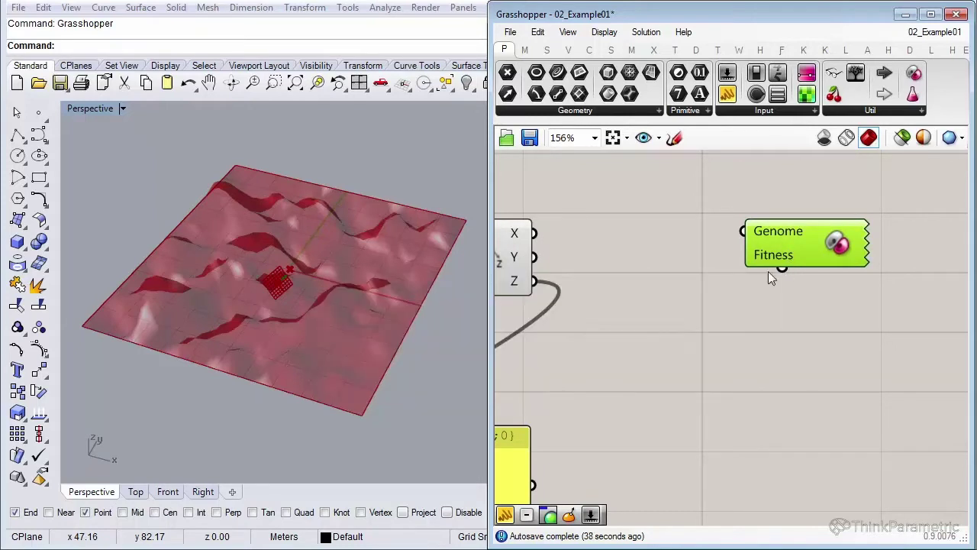
# - Move the Galapagos solver closer to the Deconstruct point component and slightly below it
pyautogui.scroll(-3, 649, 325)
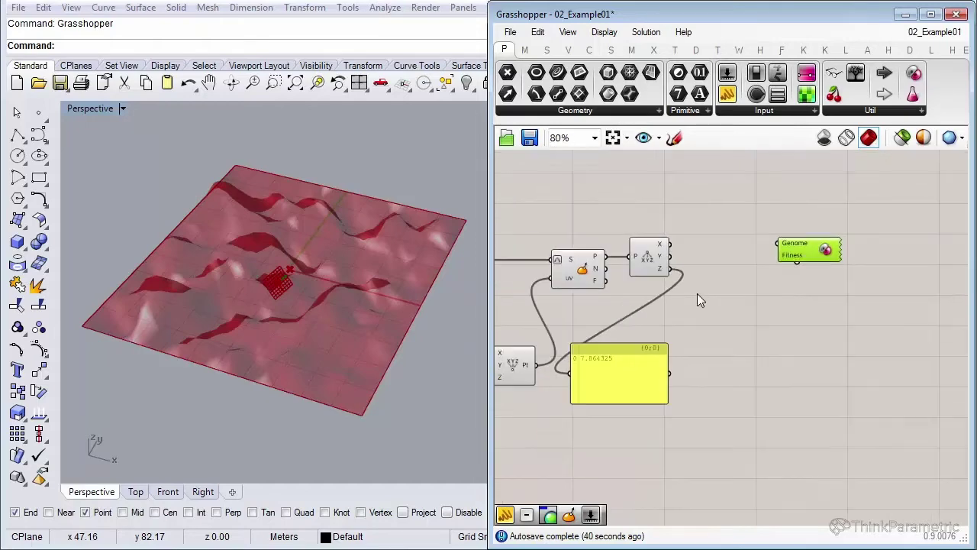
pyautogui.moveTo(737, 297); pyautogui.dragTo(774, 282, button='right')
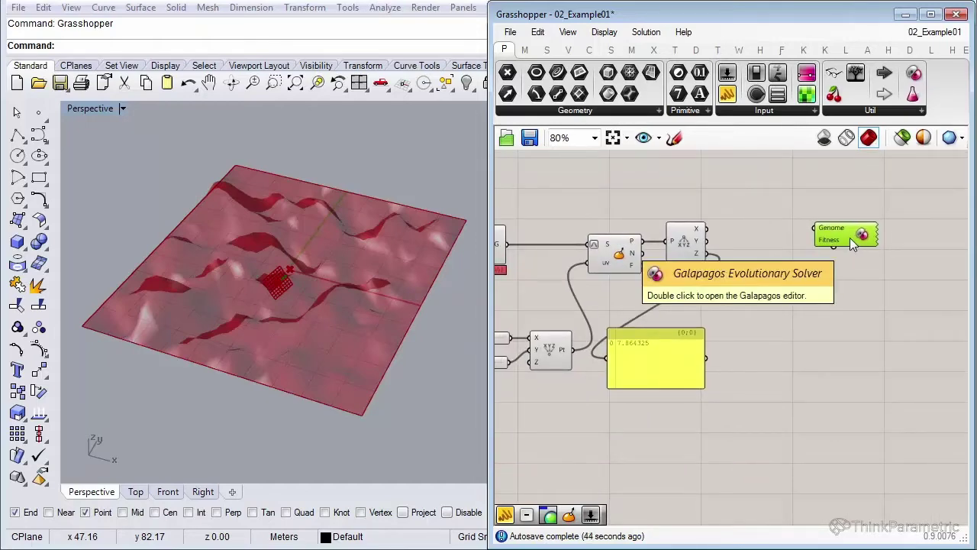
pyautogui.scroll(3, 838, 249)
pyautogui.scroll(-1, 834, 249)
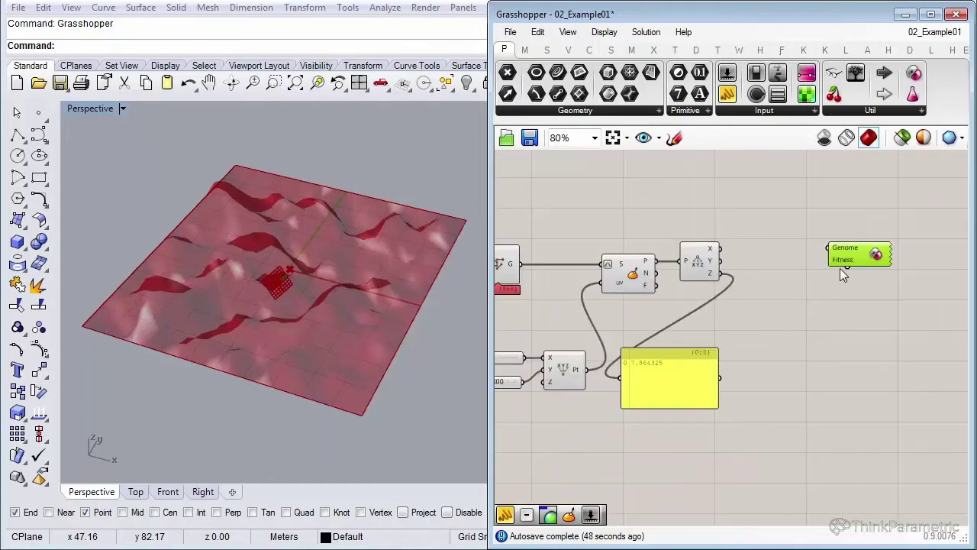
pyautogui.moveTo(599, 345); pyautogui.dragTo(642, 358, button='right')
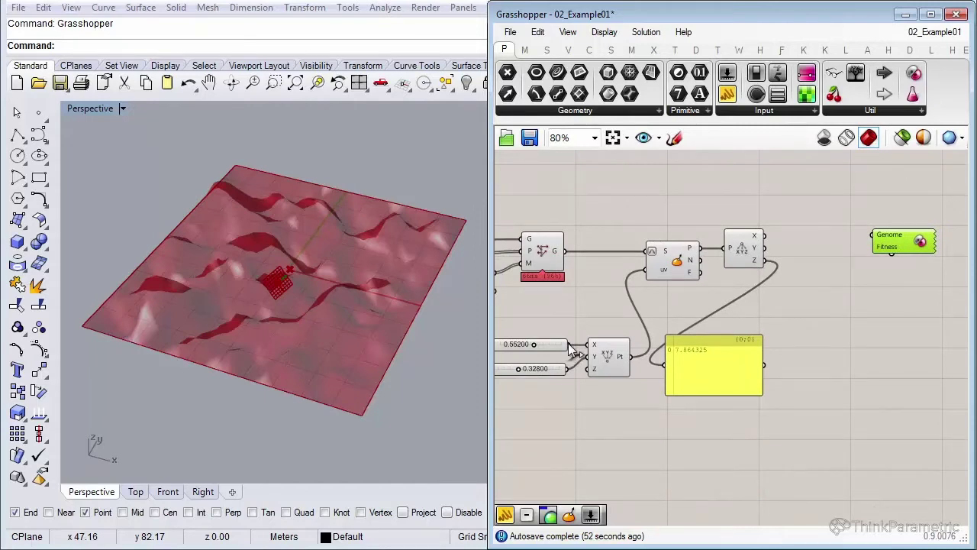
pyautogui.moveTo(797, 289); pyautogui.dragTo(855, 267, button='right')
pyautogui.moveTo(711, 267)
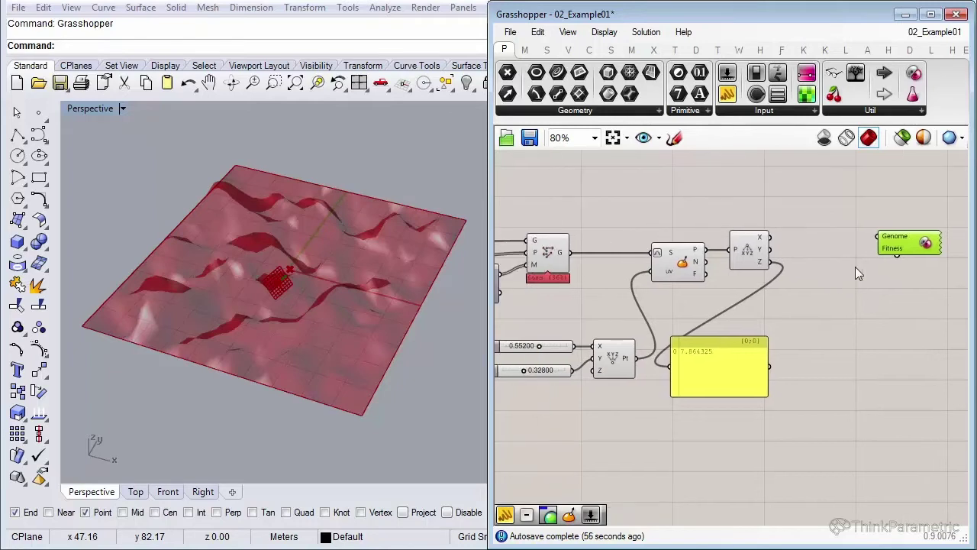
pyautogui.moveTo(897, 245); pyautogui.dragTo(826, 303)
# - Connect the Galapagos Genome input to both the X and Y coordinate sliders
pyautogui.scroll(2, 839, 298)
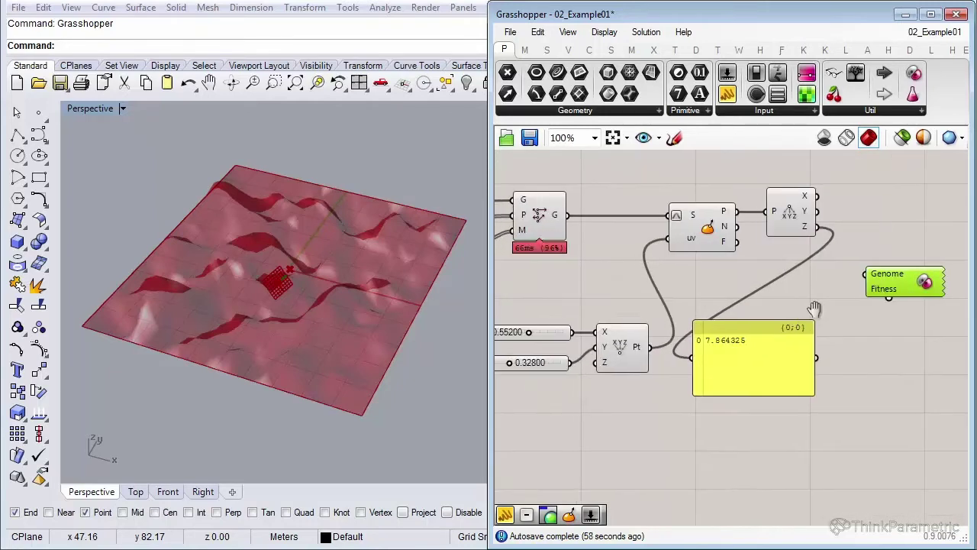
pyautogui.moveTo(889, 272); pyautogui.dragTo(592, 329)
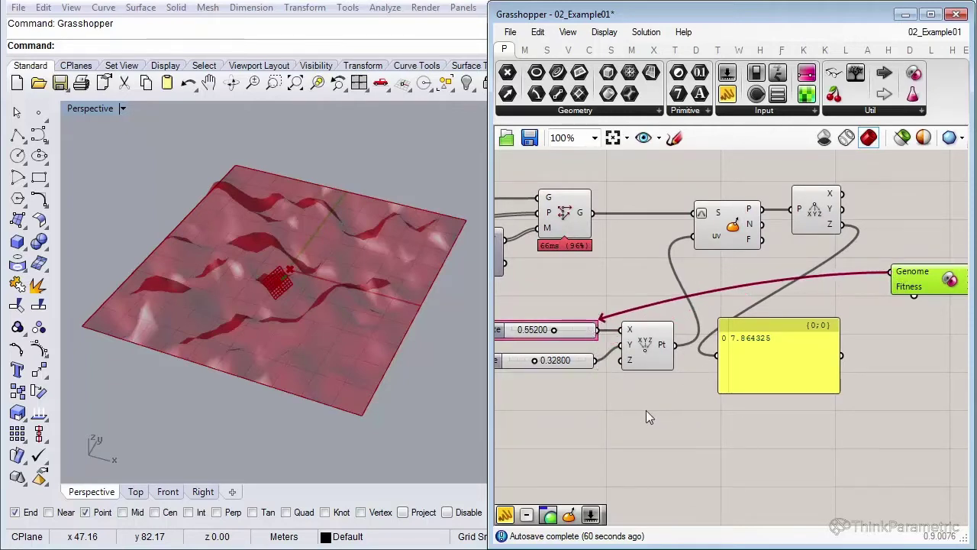
pyautogui.moveTo(646, 410); pyautogui.dragTo(668, 403, button='right')
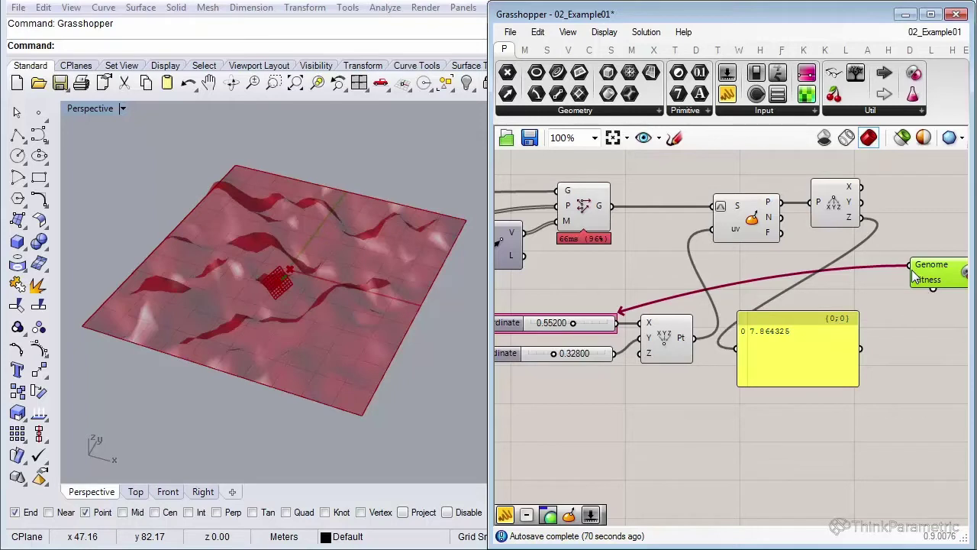
pyautogui.moveTo(914, 275); pyautogui.dragTo(594, 355)
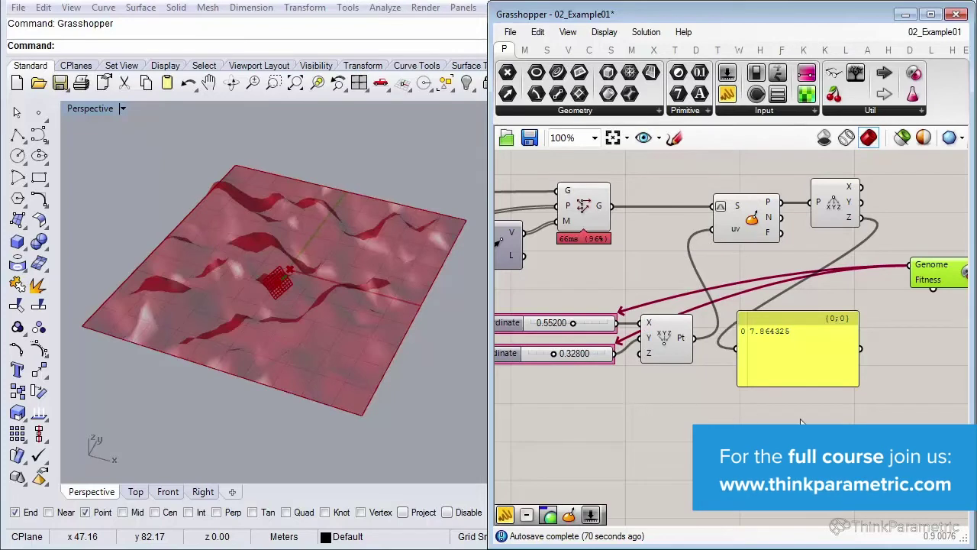
# - Reposition the Galapagos solver above the Deconstruct point component's outputs and move the Z value panel below them
pyautogui.moveTo(803, 415); pyautogui.dragTo(687, 408, button='right')
pyautogui.scroll(1, 764, 318)
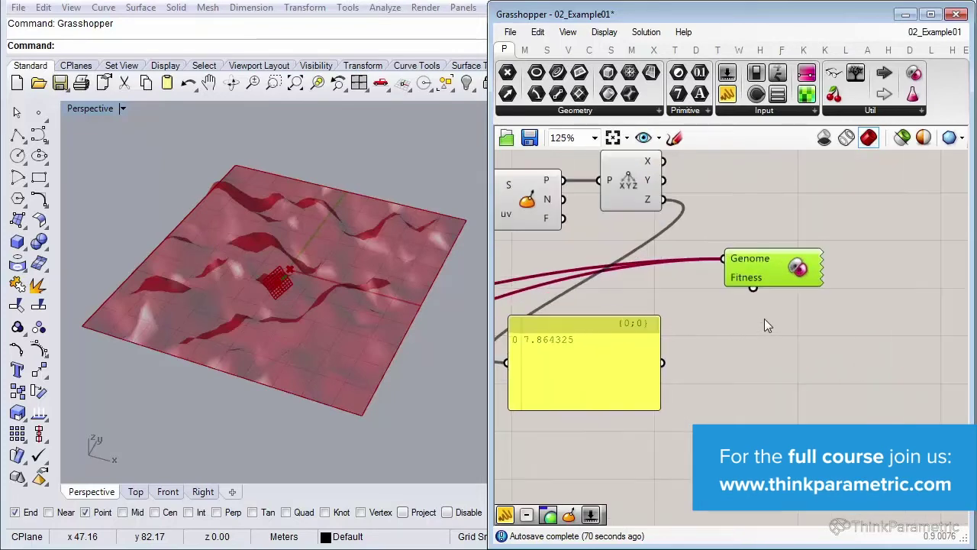
pyautogui.moveTo(764, 318); pyautogui.dragTo(719, 390, button='right')
pyautogui.moveTo(719, 390); pyautogui.dragTo(709, 244)
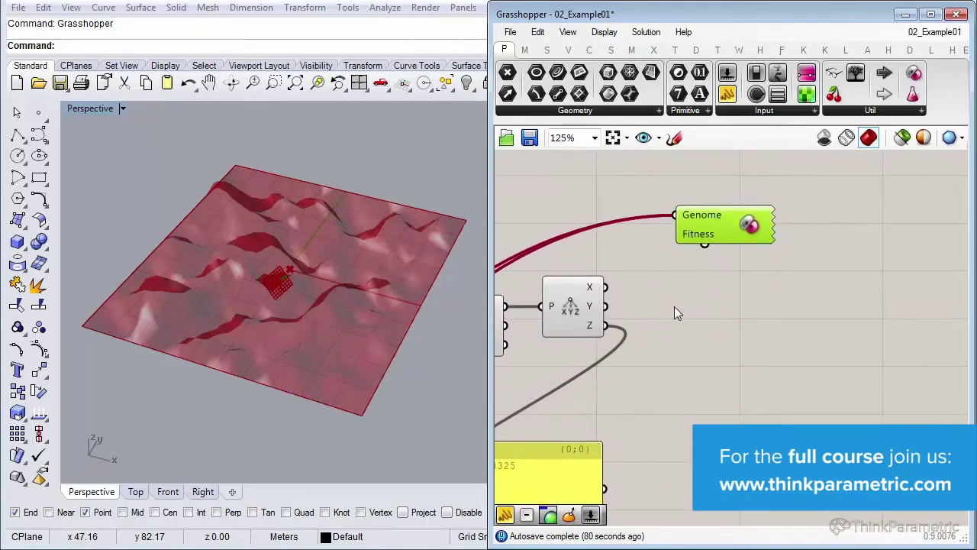
pyautogui.moveTo(673, 306); pyautogui.dragTo(740, 327, button='right')
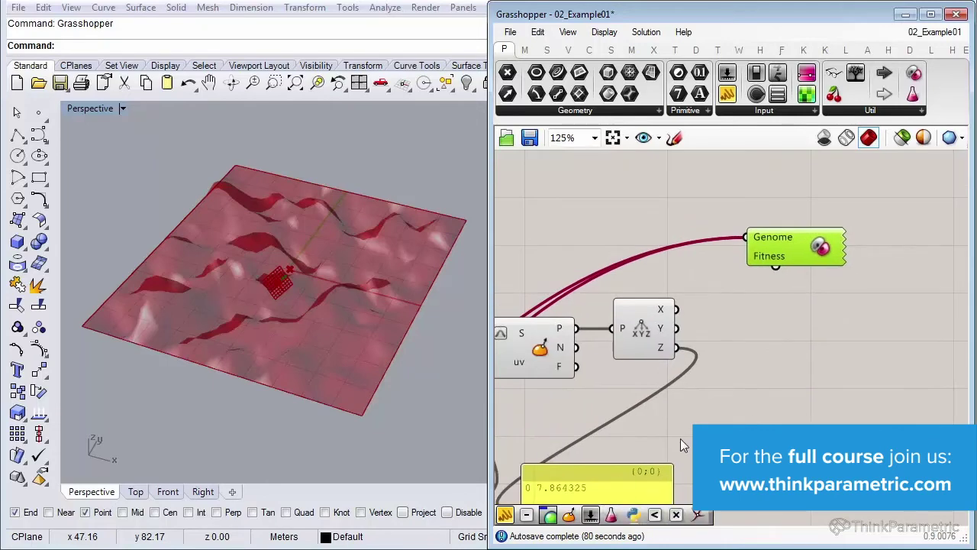
pyautogui.moveTo(608, 500); pyautogui.dragTo(775, 455)
pyautogui.click(776, 334)
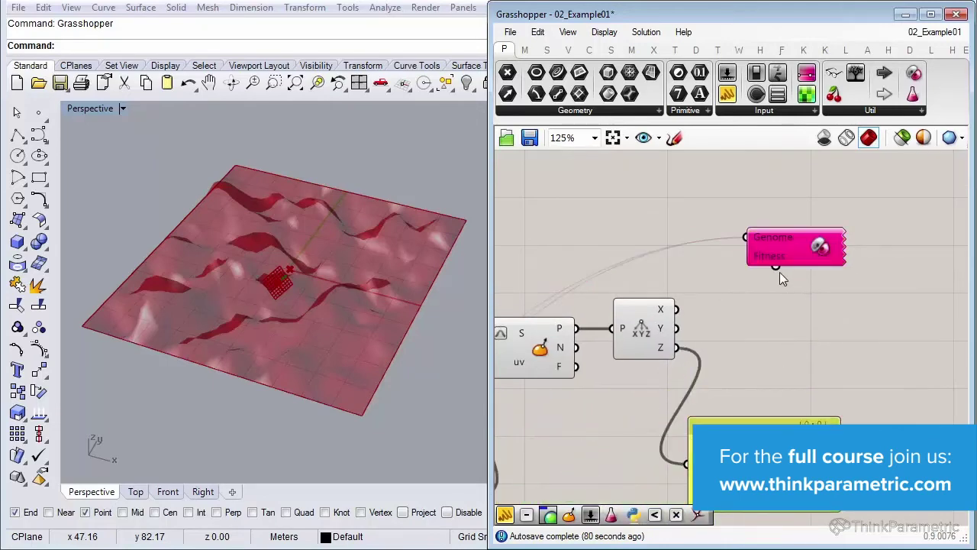
# - Connect the Galapagos Fitness input to the Deconstruct point's Z output and shift the solver slightly closer
pyautogui.moveTo(776, 271); pyautogui.dragTo(680, 361)
pyautogui.moveTo(813, 258); pyautogui.dragTo(795, 266)
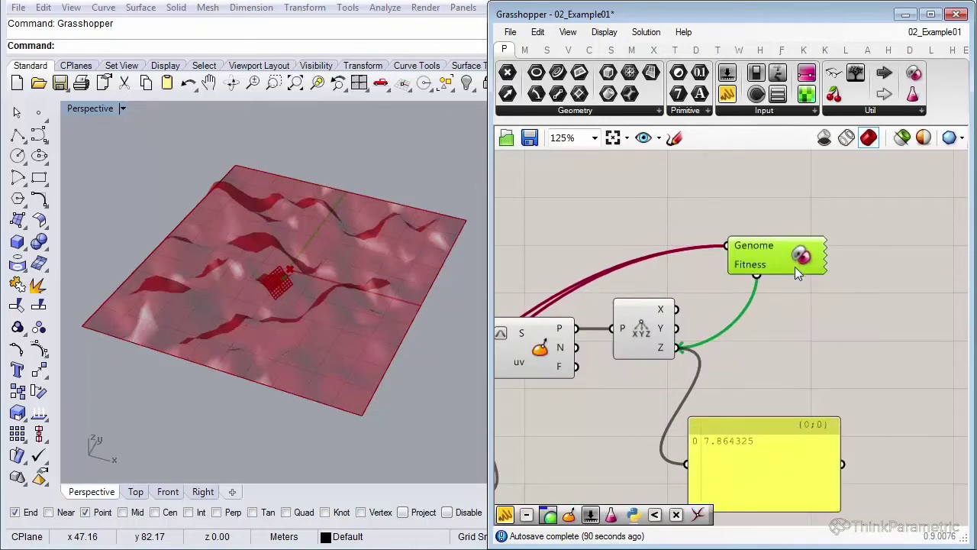
pyautogui.click(793, 308)
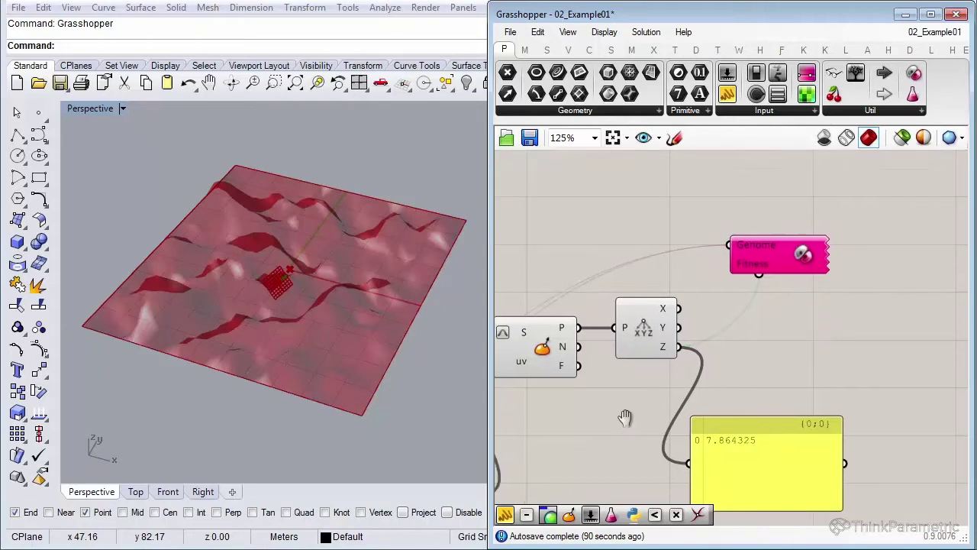
# - Open the Galapagos Editor and review its fitness, evolutionary solver and annealing solver options
pyautogui.scroll(-3, 816, 324)
pyautogui.moveTo(824, 325); pyautogui.dragTo(699, 313, button='right')
pyautogui.scroll(1, 715, 317)
pyautogui.scroll(1, 731, 307)
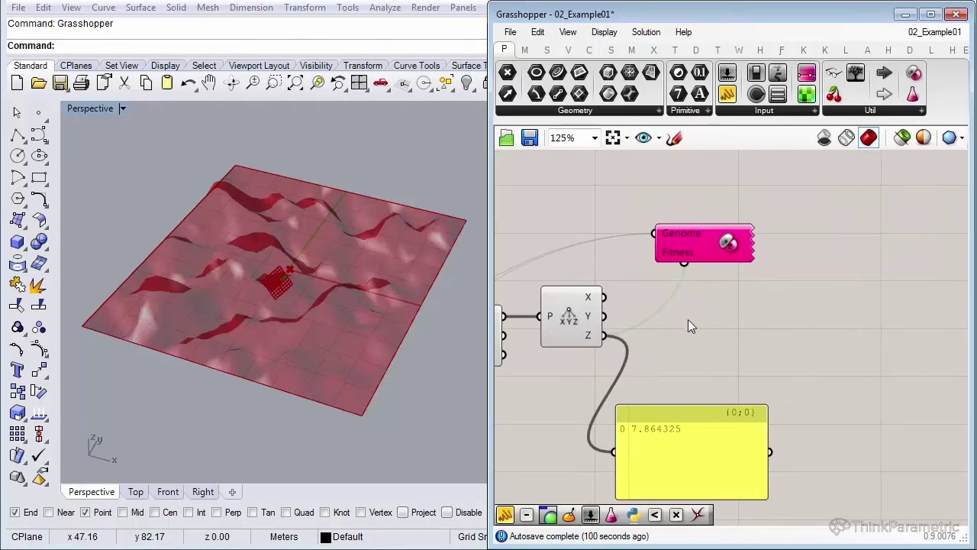
pyautogui.doubleClick(726, 242)
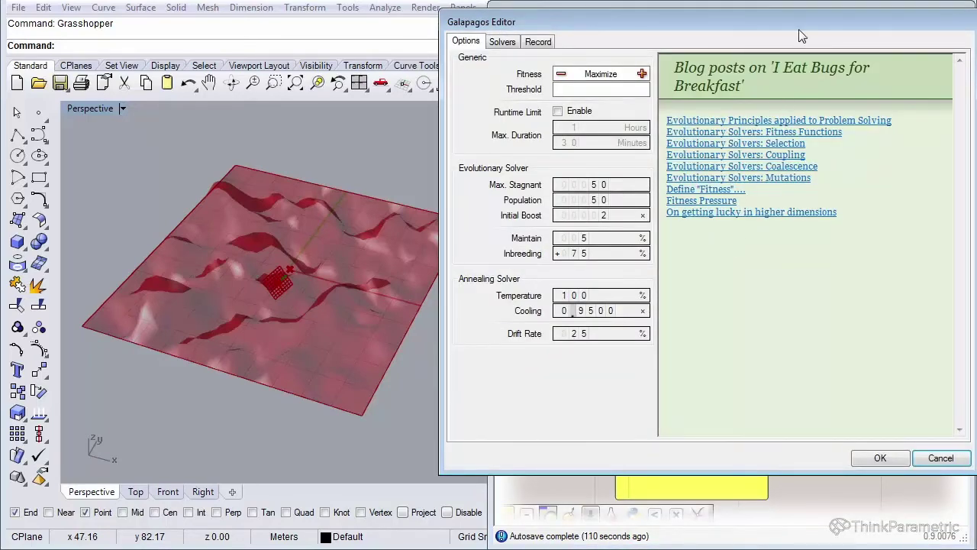
pyautogui.moveTo(798, 29); pyautogui.dragTo(738, 44)
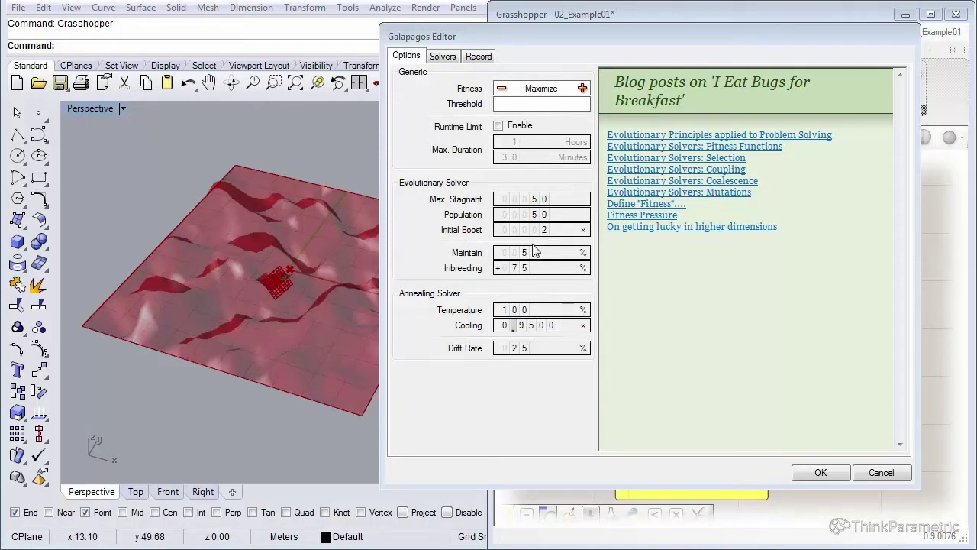
pyautogui.scroll(-2, 544, 231)
# - Choose the first of the three genome display modes in the Galapagos solver settings and accept the editor
pyautogui.click(445, 57)
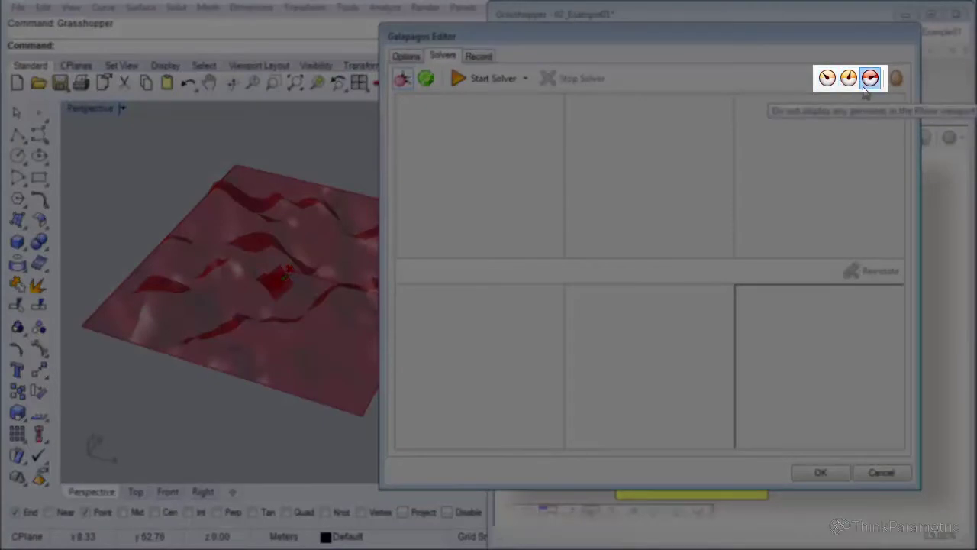
pyautogui.click(837, 79)
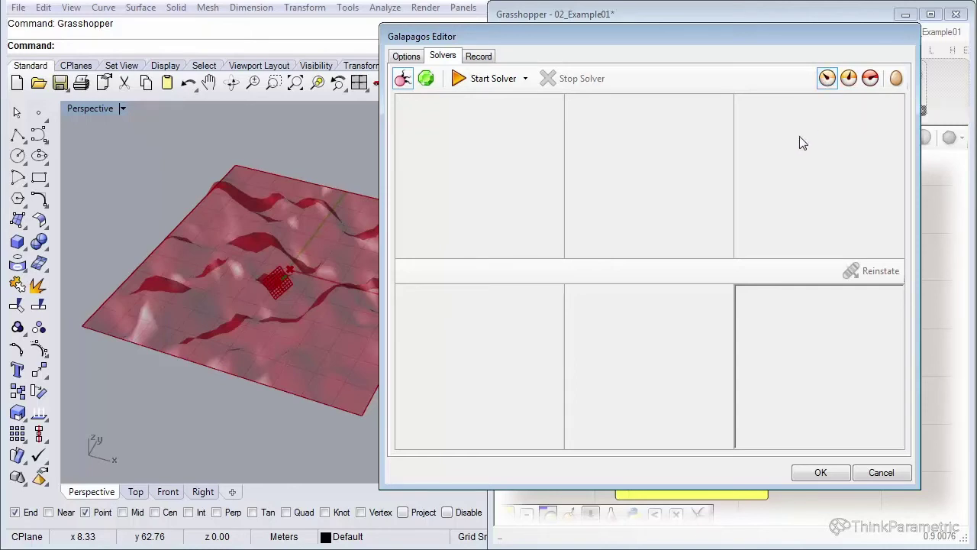
pyautogui.click(820, 473)
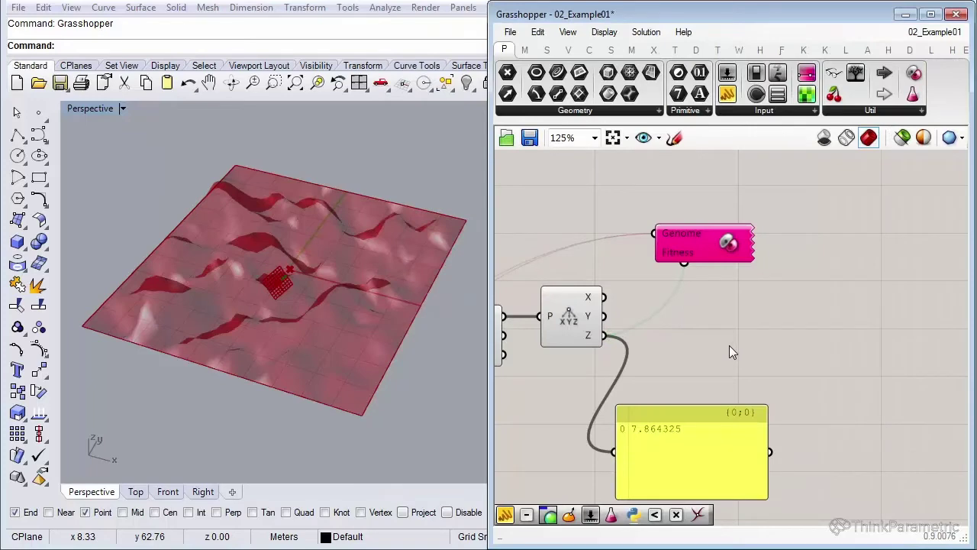
pyautogui.moveTo(633, 332); pyautogui.dragTo(739, 325, button='right')
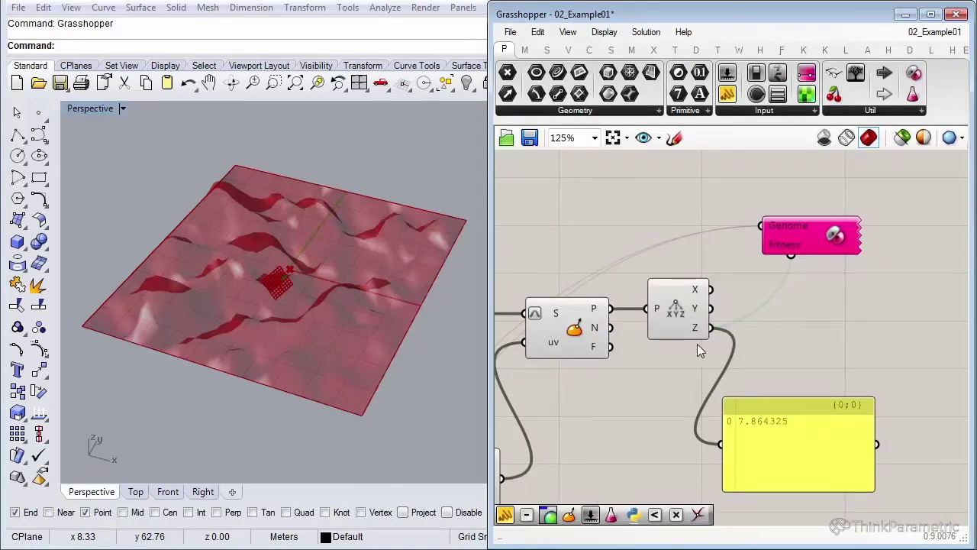
pyautogui.scroll(-3, 744, 344)
pyautogui.scroll(2, 738, 389)
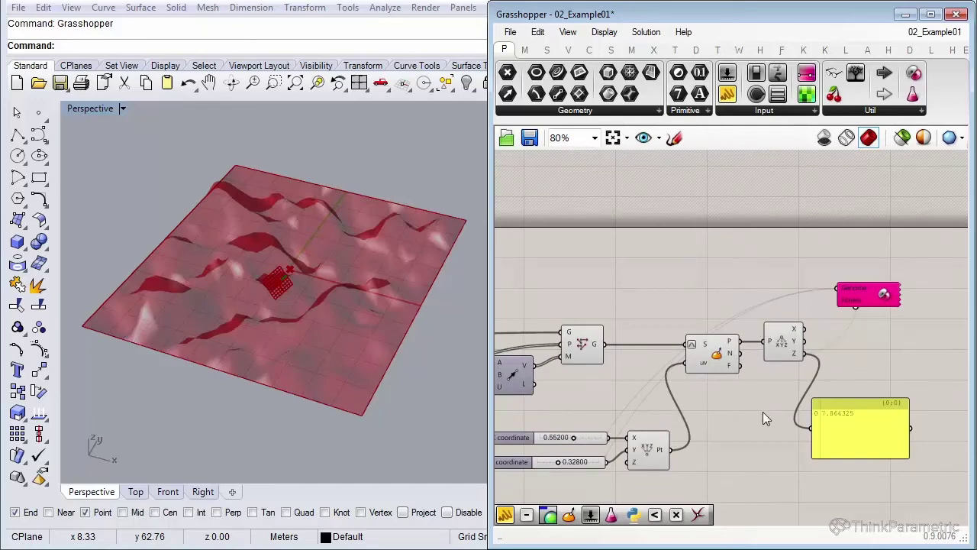
# - Move the Z value panel aside and add a Point parameter fed by the Evaluate Surface component's P output
pyautogui.moveTo(855, 420); pyautogui.dragTo(915, 404)
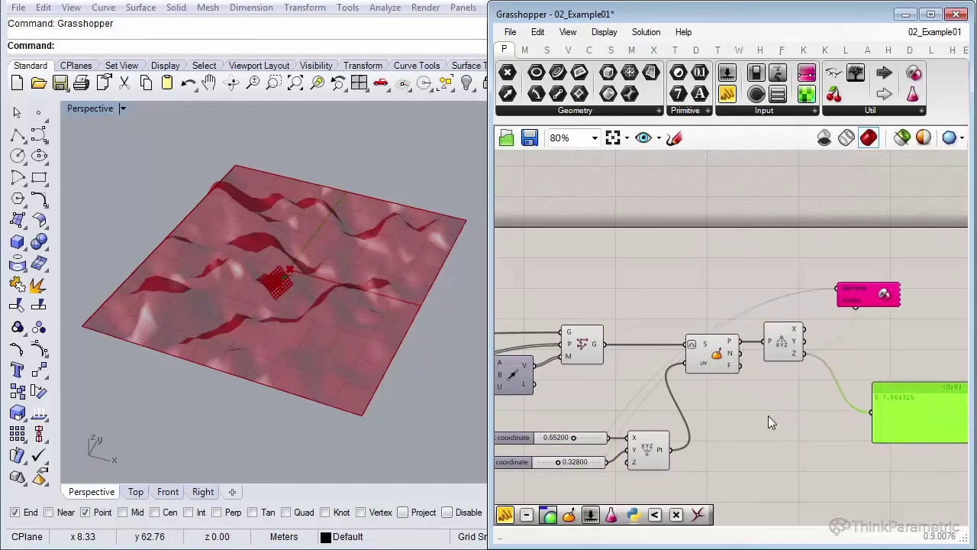
pyautogui.doubleClick(768, 415)
pyautogui.write('pt')
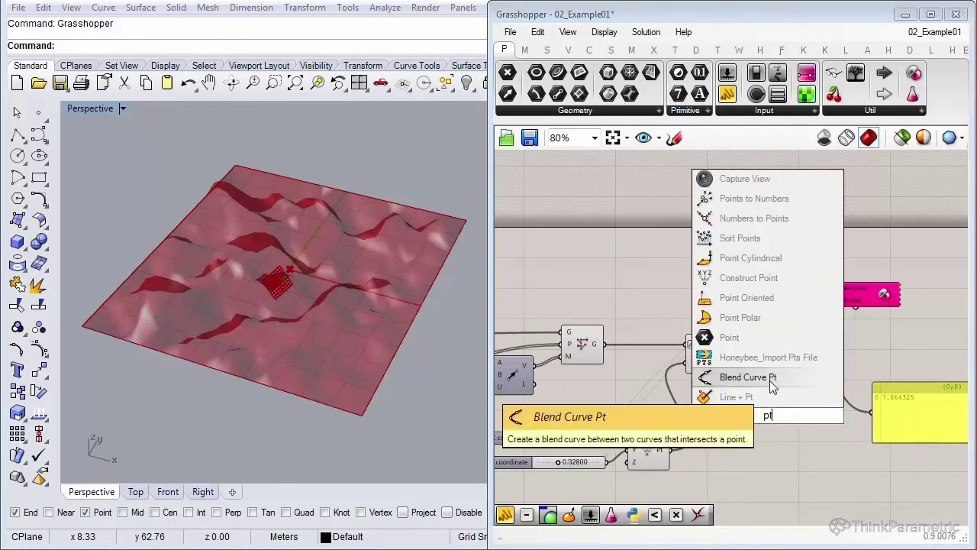
pyautogui.click(729, 337)
pyautogui.scroll(2, 767, 366)
pyautogui.moveTo(716, 326); pyautogui.dragTo(778, 431)
# - Turn off the preview of the Evaluate Surface component
pyautogui.click(683, 350)
pyautogui.middleClick(701, 377)
pyautogui.click(732, 345)
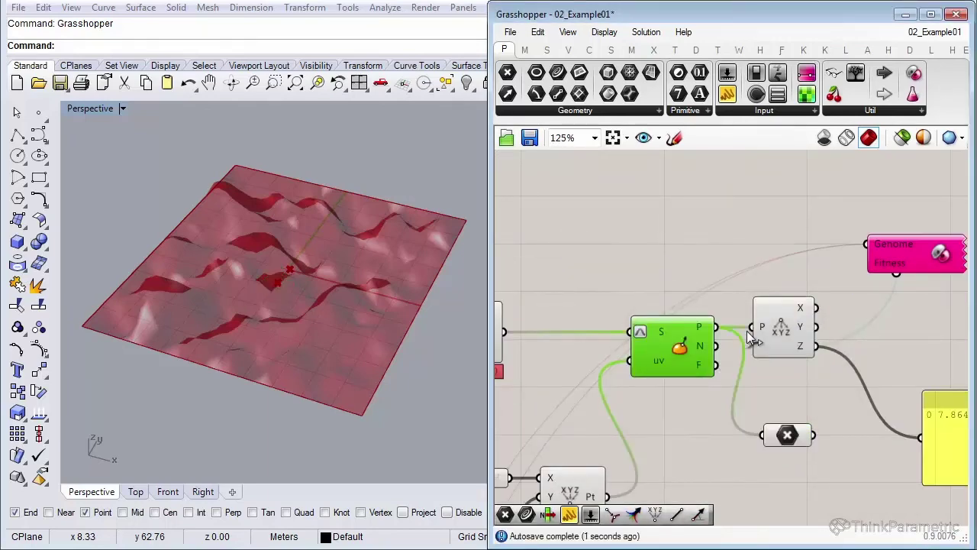
pyautogui.click(727, 286)
# - Add a Brep Wireframe component above the graph and connect its B input to the deformed terrain's G output
pyautogui.moveTo(582, 333); pyautogui.dragTo(738, 336, button='right')
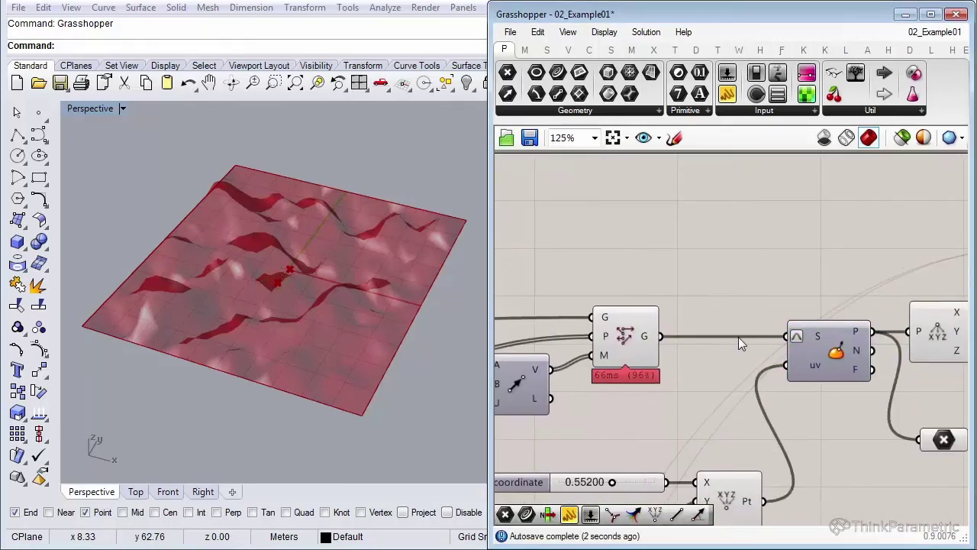
pyautogui.scroll(-1, 741, 262)
pyautogui.doubleClick(734, 254)
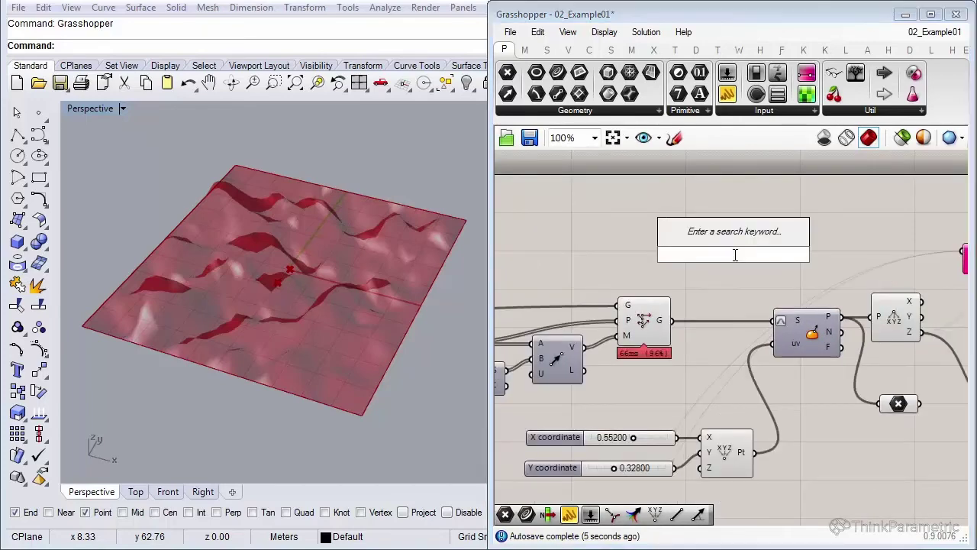
pyautogui.write('wire')
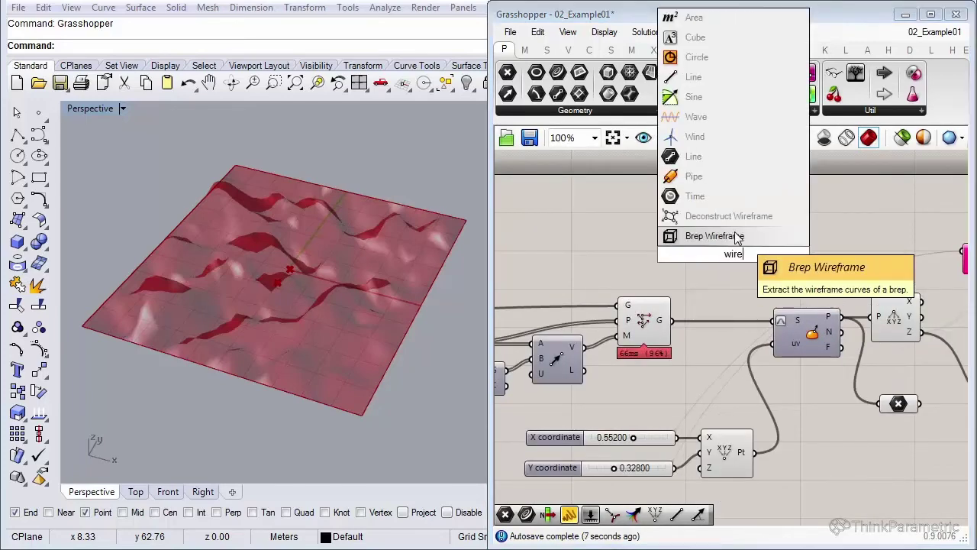
pyautogui.click(737, 238)
pyautogui.moveTo(661, 320); pyautogui.dragTo(752, 252)
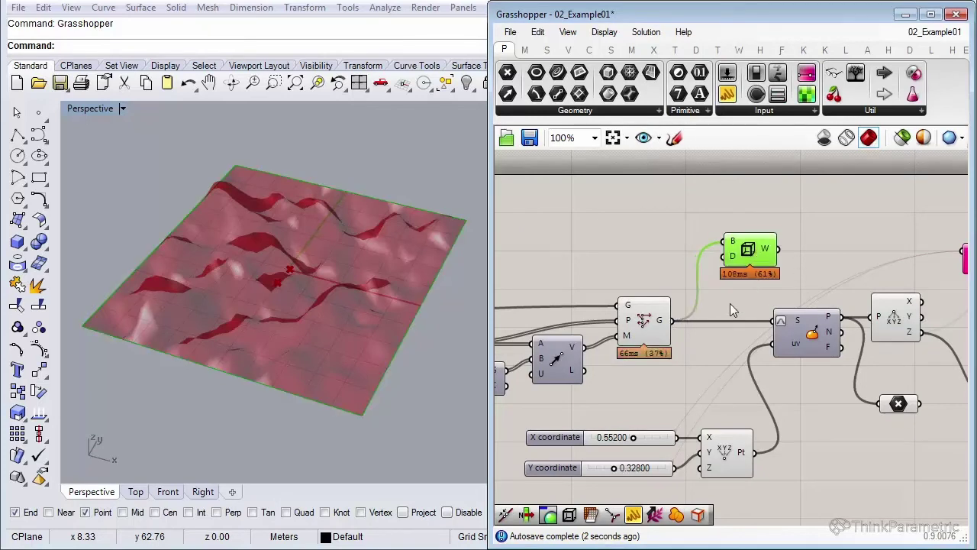
pyautogui.click(729, 303)
# - Set the Brep Wireframe's D input to 0
pyautogui.rightClick(731, 258)
pyautogui.moveTo(768, 411)
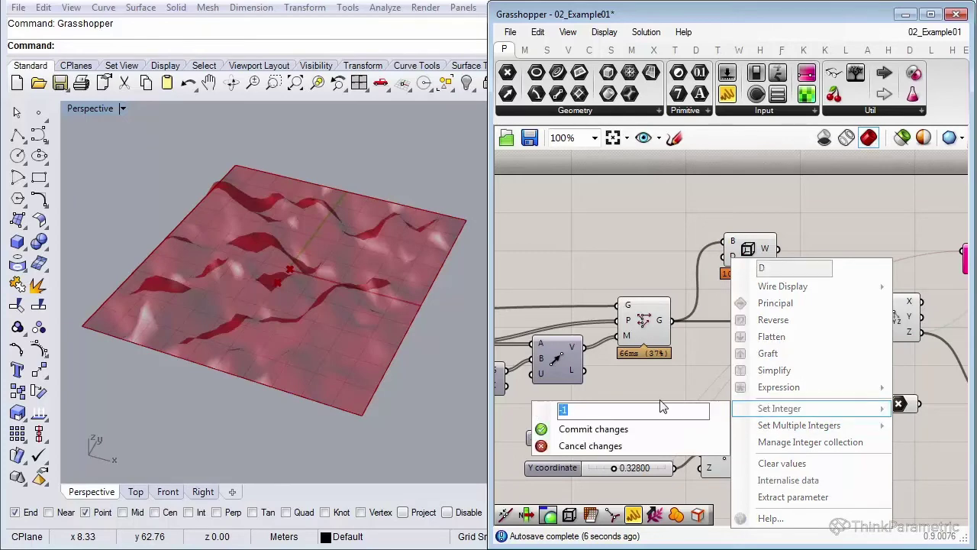
pyautogui.write('0')
pyautogui.click(674, 428)
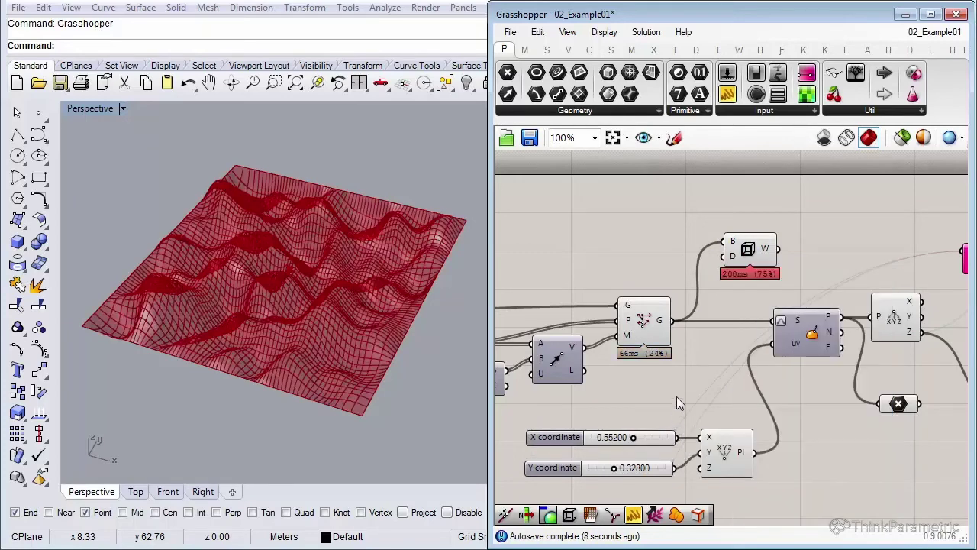
# - Turn off the preview of the deformation component that outputs the terrain surface
pyautogui.moveTo(732, 280); pyautogui.dragTo(724, 296, button='right')
pyautogui.click(645, 347)
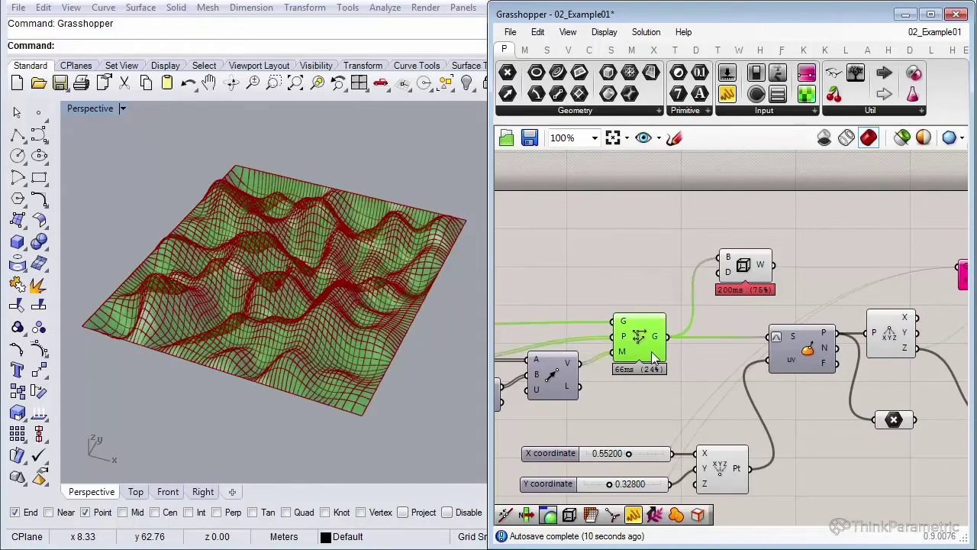
pyautogui.middleClick(651, 351)
pyautogui.click(700, 302)
pyautogui.click(700, 304)
# - Shift the Brep Wireframe component up and add a Custom Preview with its G input connected to the wireframe output
pyautogui.moveTo(782, 318); pyautogui.dragTo(700, 358, button='right')
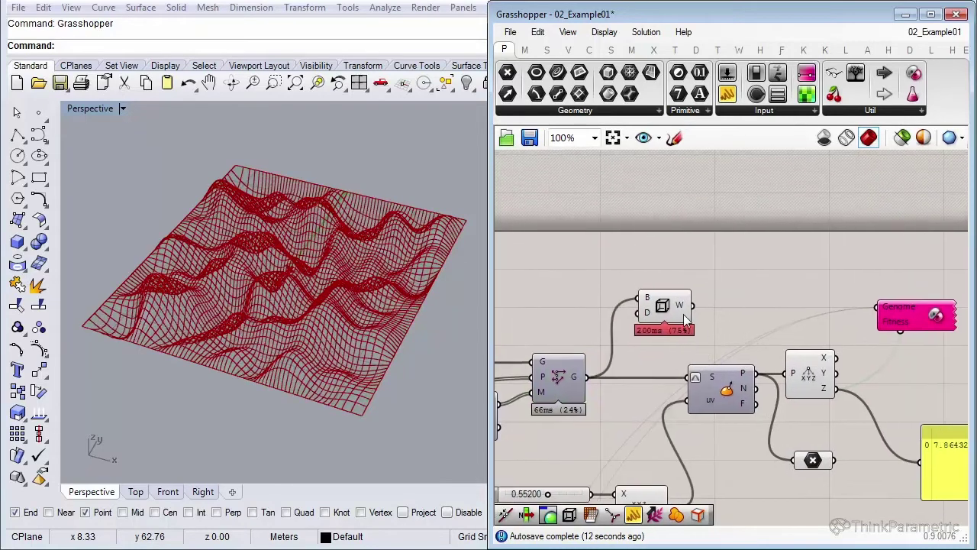
pyautogui.moveTo(674, 319); pyautogui.dragTo(726, 277)
pyautogui.doubleClick(808, 262)
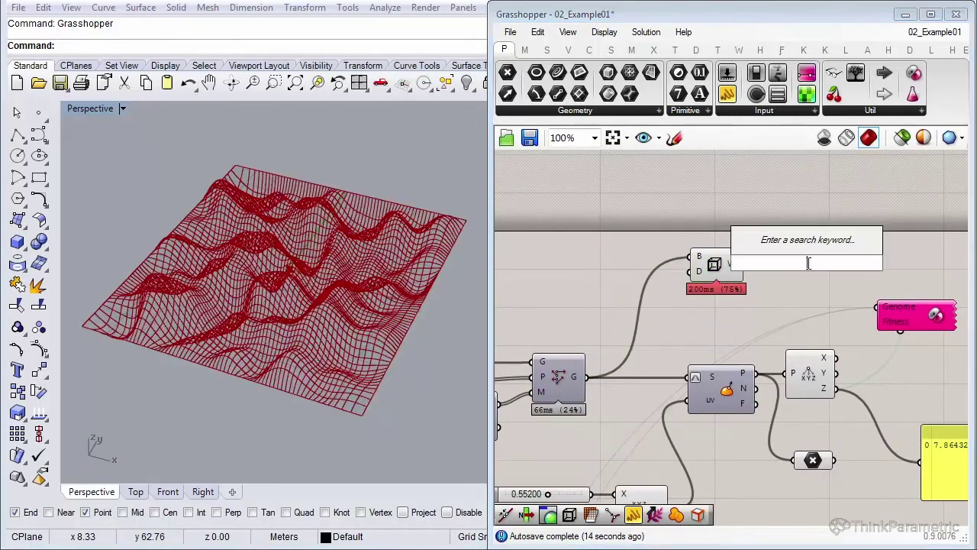
pyautogui.write('prev')
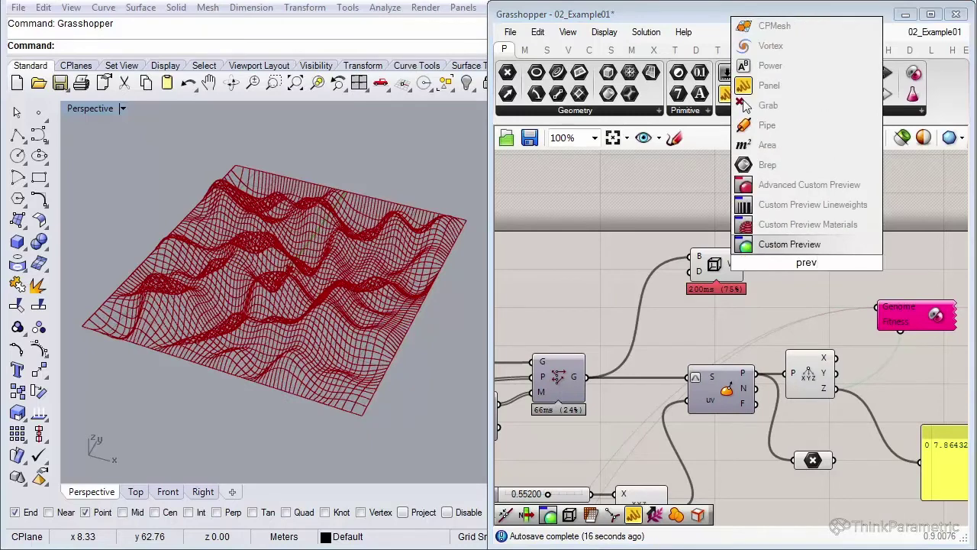
pyautogui.click(789, 244)
pyautogui.moveTo(747, 252); pyautogui.dragTo(790, 255)
# - Add a white Colour Swatch, connect it to the Custom Preview's S input, and align it beneath the Brep Wireframe
pyautogui.click(717, 252)
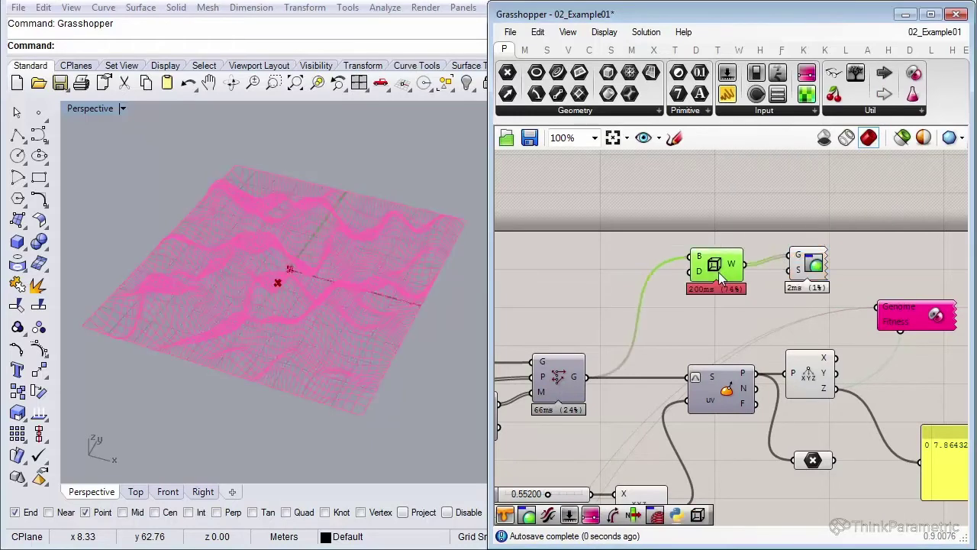
pyautogui.doubleClick(712, 309)
pyautogui.write('swa')
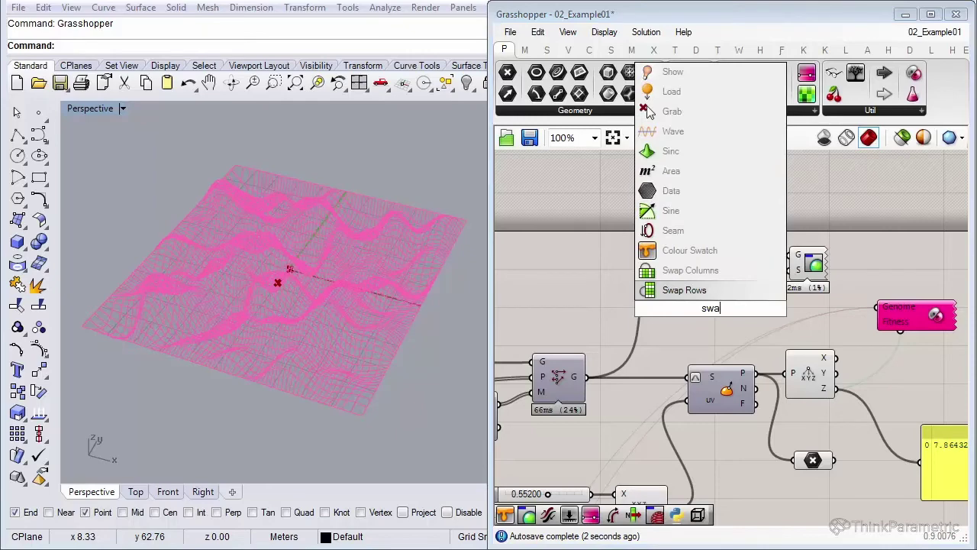
pyautogui.click(713, 252)
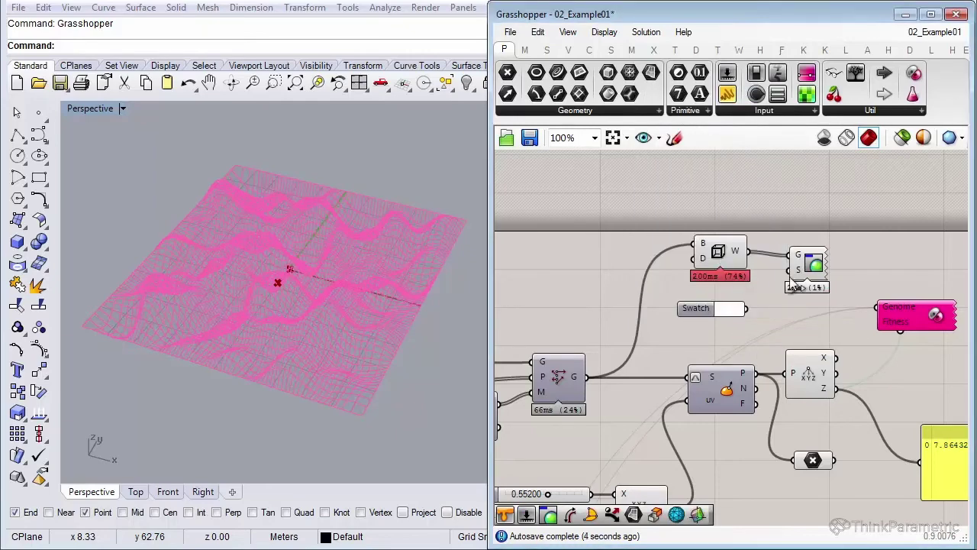
pyautogui.moveTo(706, 313); pyautogui.dragTo(721, 304)
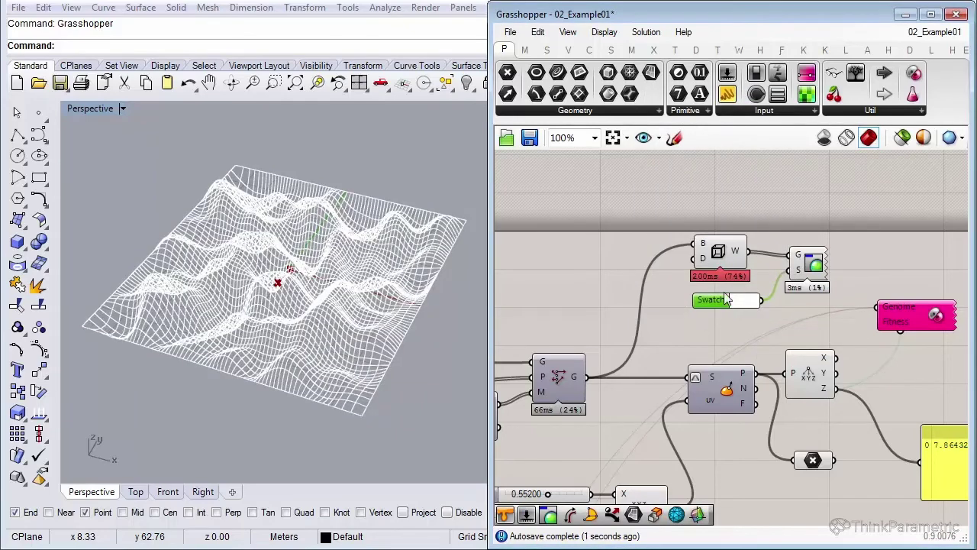
# - Straighten the Brep Wireframe's position and turn off the previews of the Brep Wireframe and Deconstruct point components
pyautogui.click(731, 258)
pyautogui.moveTo(729, 253); pyautogui.dragTo(729, 261)
pyautogui.middleClick(729, 261)
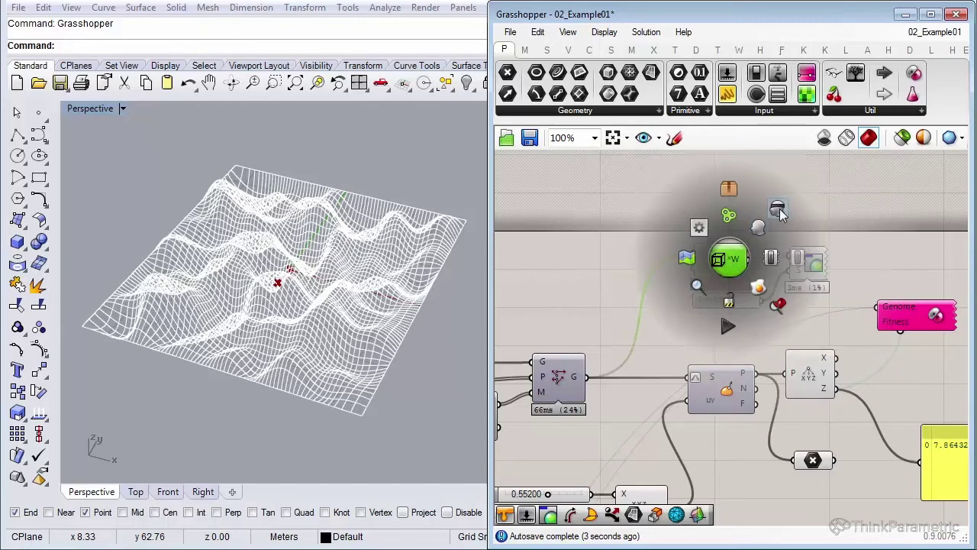
pyautogui.click(729, 261)
pyautogui.click(729, 261)
pyautogui.click(774, 220)
pyautogui.moveTo(774, 219); pyautogui.dragTo(729, 169, button='right')
pyautogui.click(763, 320)
pyautogui.middleClick(763, 321)
pyautogui.click(828, 360)
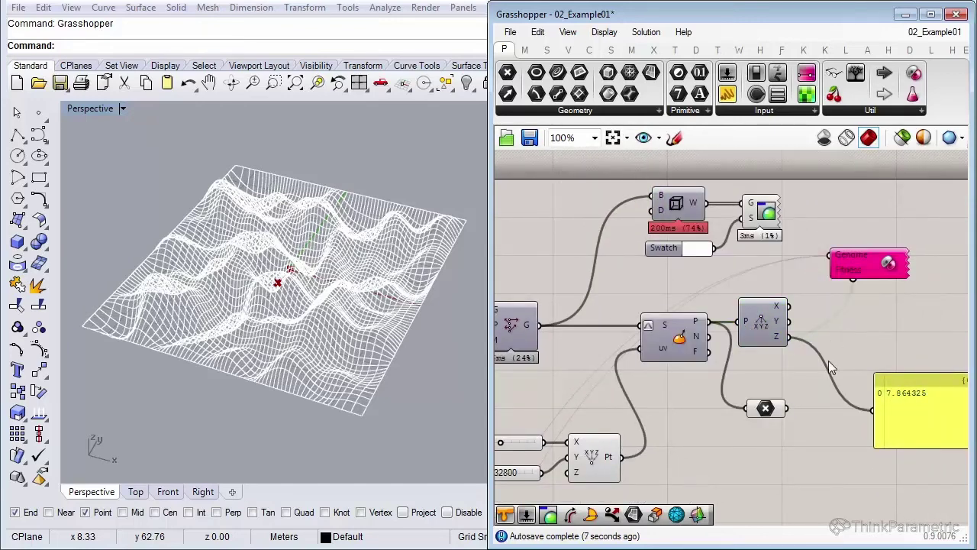
# - Orbit the Perspective viewport to see the terrain relief more closely and reposition the Point parameter below Deconstruct point
pyautogui.moveTo(766, 409); pyautogui.dragTo(777, 403)
pyautogui.click(706, 401)
pyautogui.moveTo(385, 366); pyautogui.dragTo(327, 279, button='right')
pyautogui.scroll(4, 325, 287)
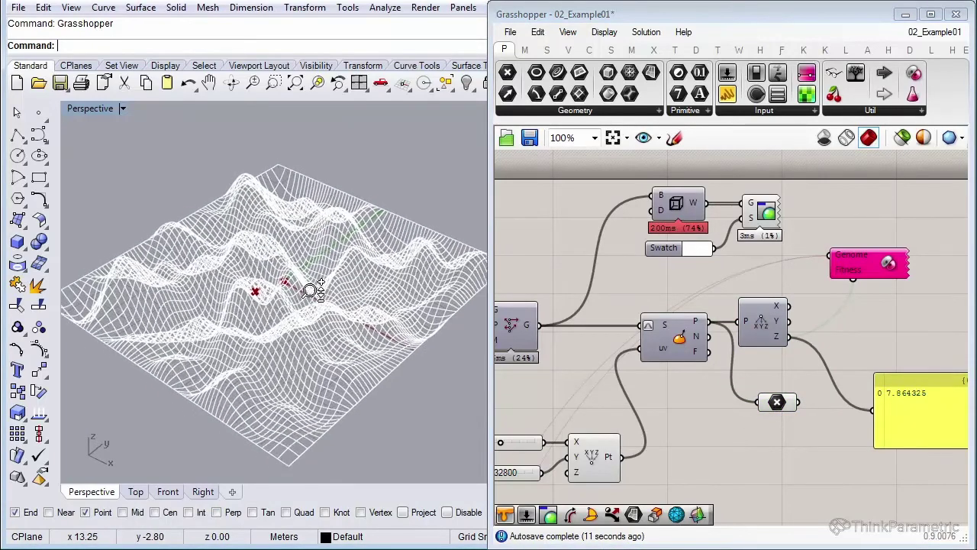
pyautogui.scroll(-3, 290, 306)
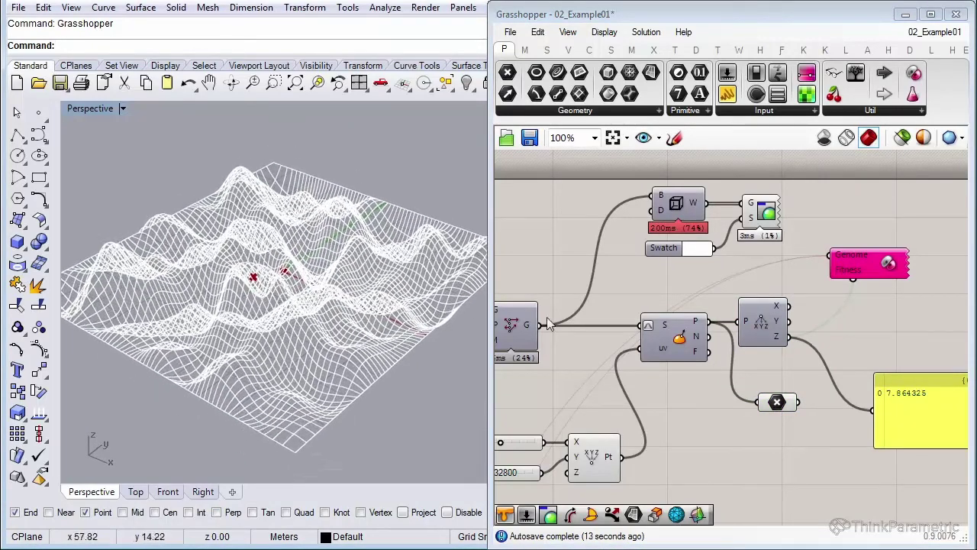
pyautogui.moveTo(786, 405); pyautogui.dragTo(764, 395)
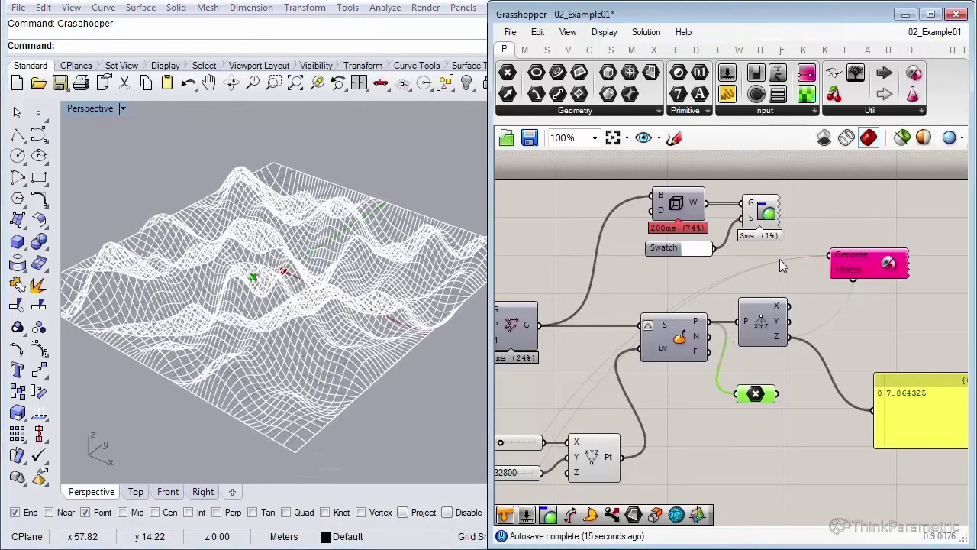
# - Duplicate the Custom Preview and swatch beside the Point parameter, move the Z panel clear, and feed the point into the copy's G input
pyautogui.moveTo(779, 259); pyautogui.dragTo(664, 229)
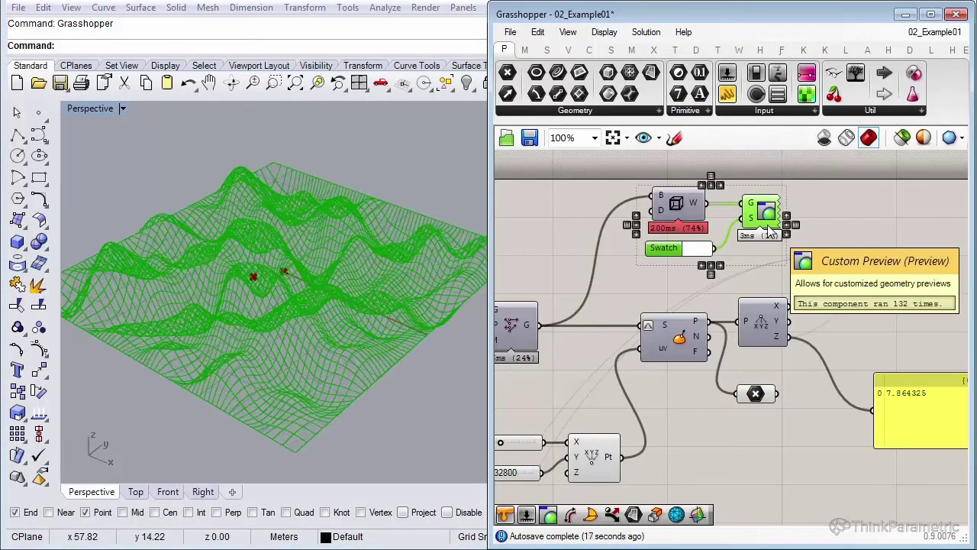
pyautogui.moveTo(768, 213); pyautogui.dragTo(832, 414)
pyautogui.moveTo(845, 360); pyautogui.dragTo(773, 313, button='right')
pyautogui.moveTo(849, 361); pyautogui.dragTo(891, 338)
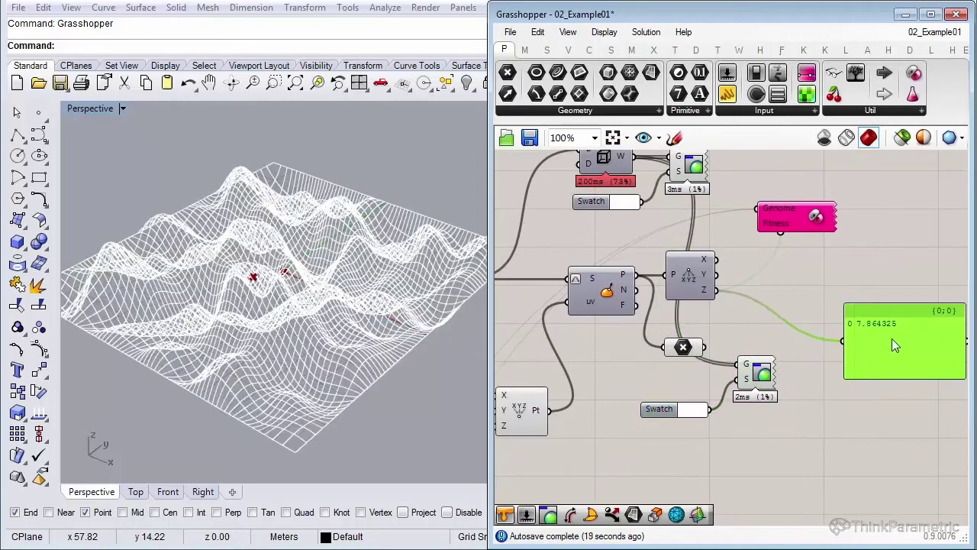
pyautogui.moveTo(764, 375); pyautogui.dragTo(775, 368)
pyautogui.moveTo(668, 409); pyautogui.dragTo(682, 393)
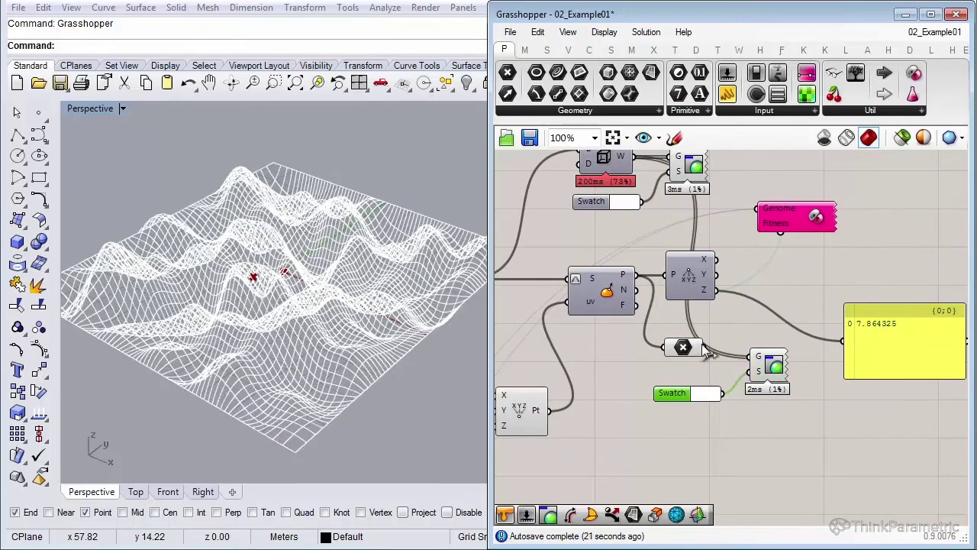
pyautogui.moveTo(703, 348); pyautogui.dragTo(751, 356)
# - Set the point preview's swatch colour to blue with R 0, G 0, B 255
pyautogui.click(706, 394)
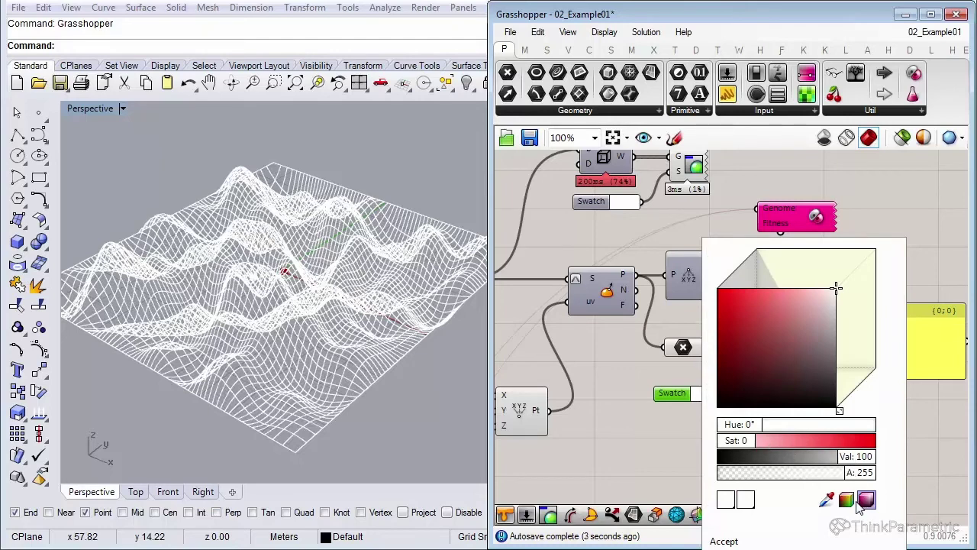
pyautogui.click(846, 500)
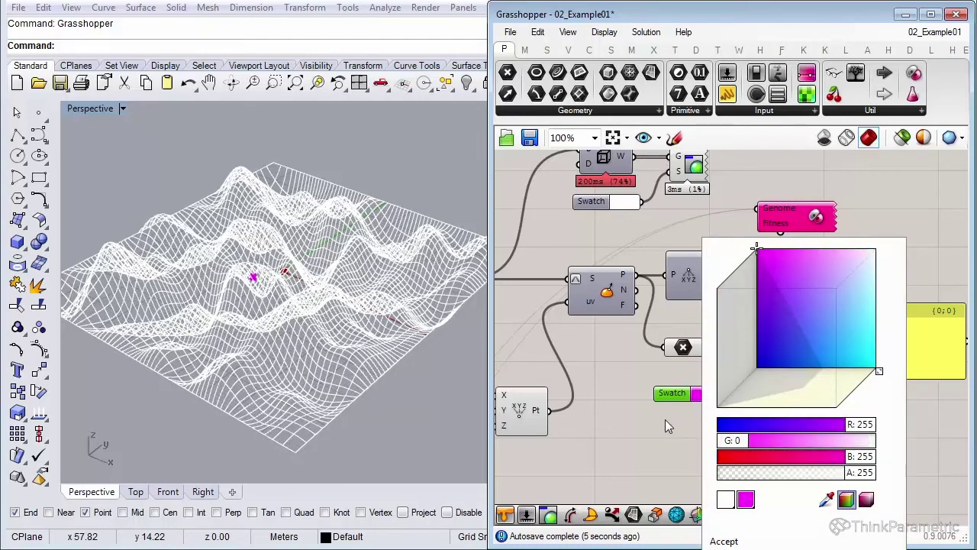
pyautogui.click(665, 416)
pyautogui.click(718, 393)
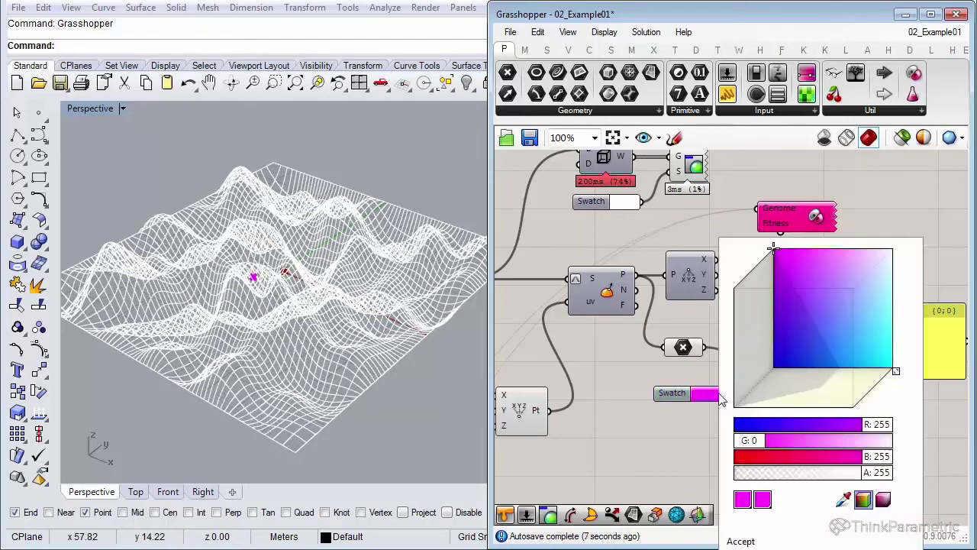
pyautogui.moveTo(884, 425); pyautogui.dragTo(746, 429)
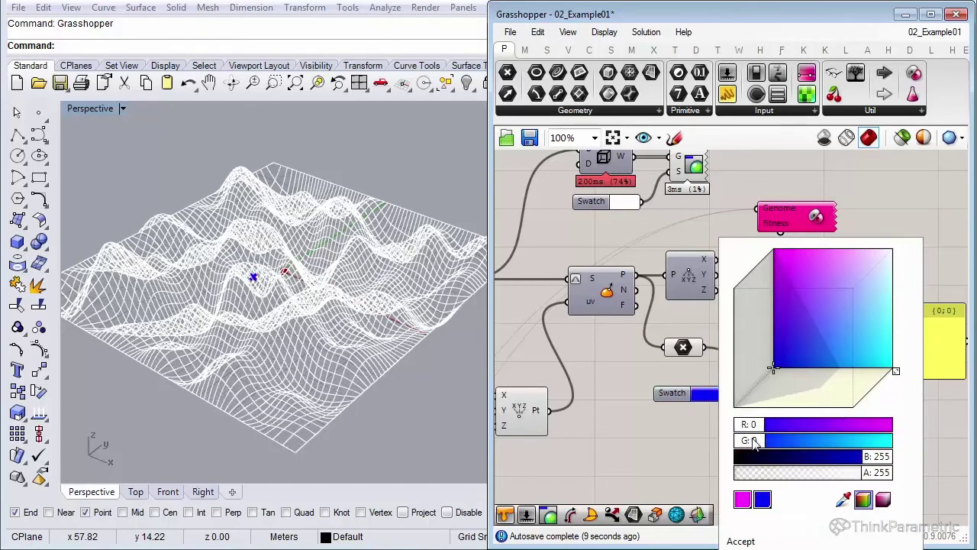
pyautogui.click(658, 419)
# - Turn off the Point parameter's own preview and tidy the positions of its swatch and Custom Preview
pyautogui.moveTo(693, 403); pyautogui.dragTo(688, 396)
pyautogui.click(691, 354)
pyautogui.middleClick(691, 353)
pyautogui.click(718, 323)
pyautogui.moveTo(764, 371); pyautogui.dragTo(763, 357)
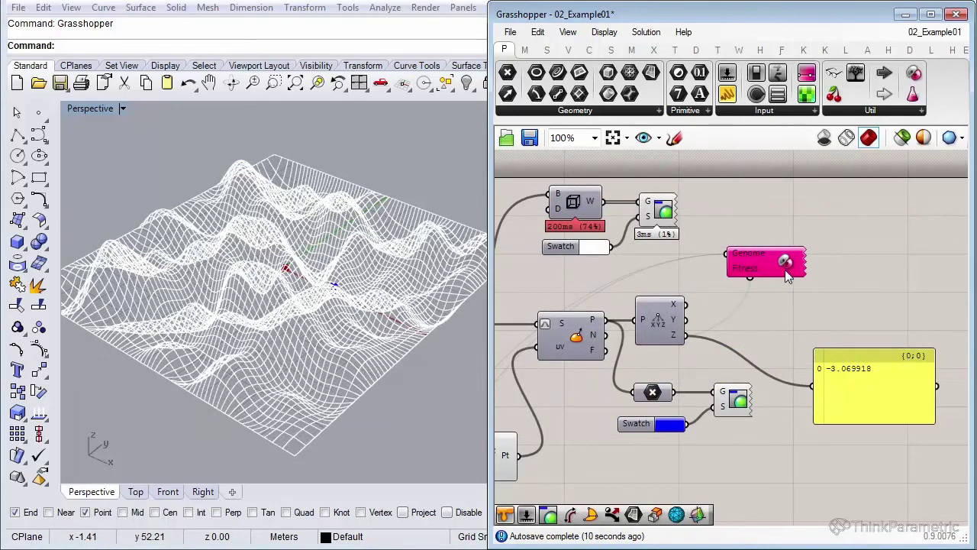
# - Run the Galapagos evolutionary solver with fitness set to Maximize in the first genome display mode, then switch to the second mode
pyautogui.doubleClick(786, 263)
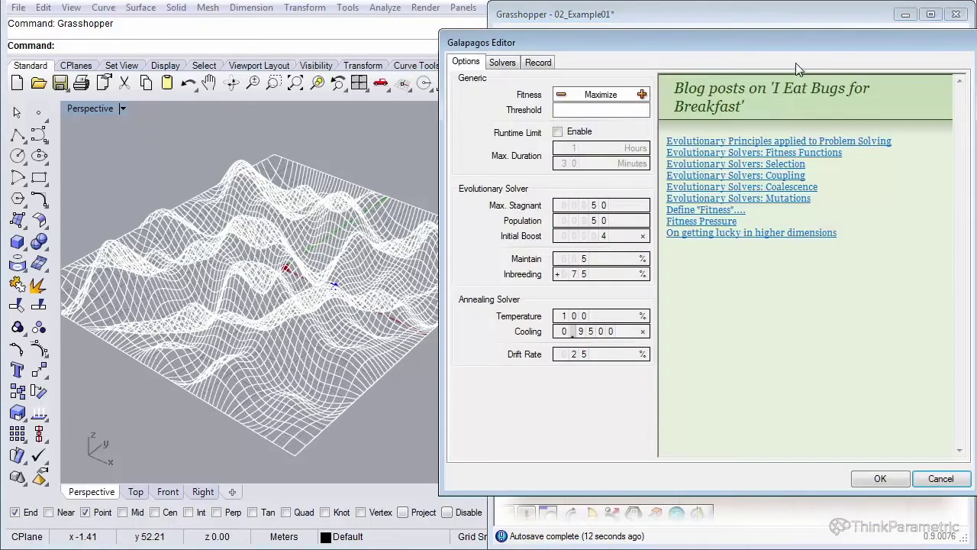
pyautogui.moveTo(794, 42); pyautogui.dragTo(705, 54)
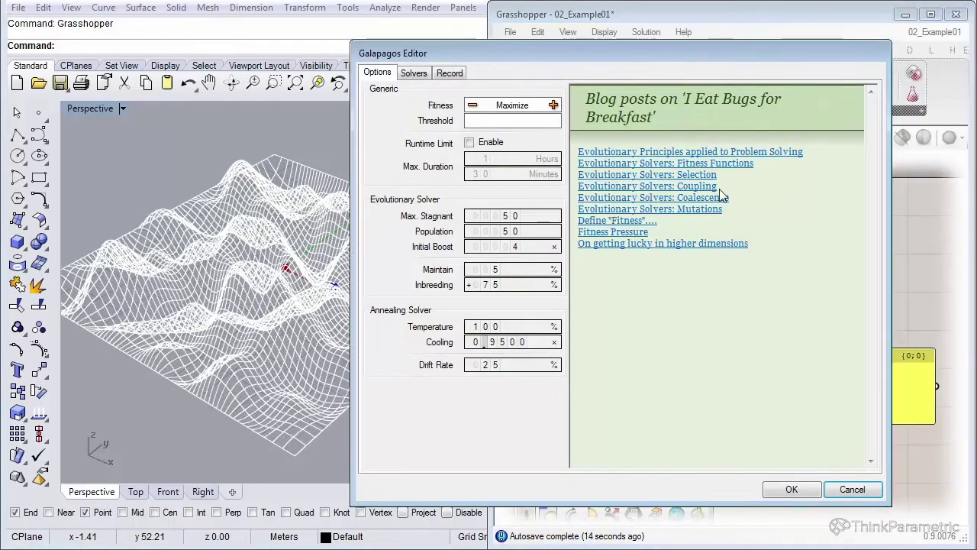
pyautogui.click(426, 76)
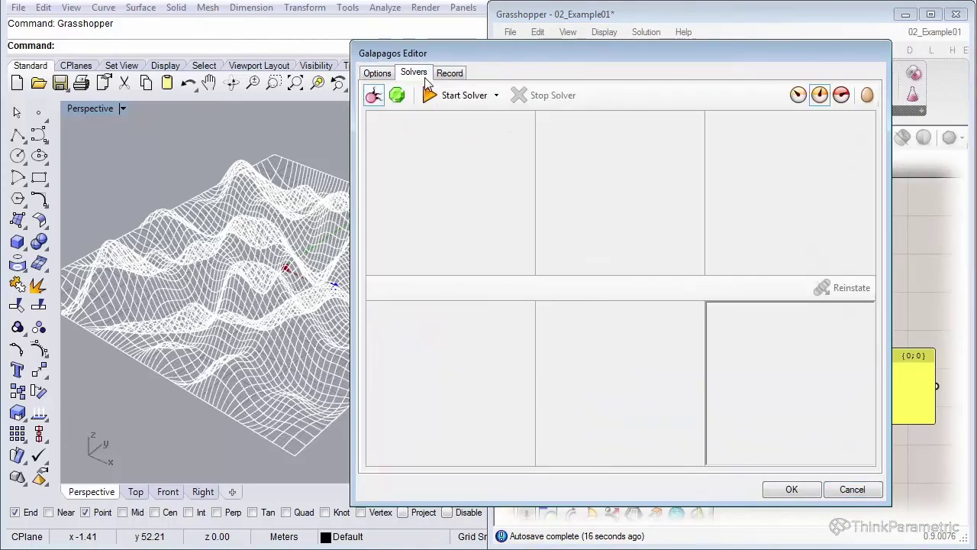
pyautogui.click(798, 96)
pyautogui.click(462, 98)
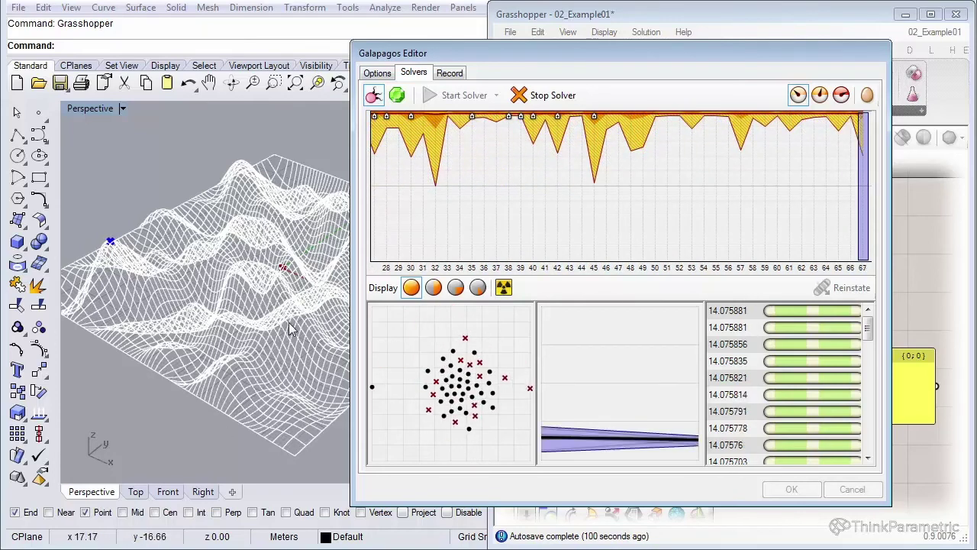
pyautogui.click(820, 101)
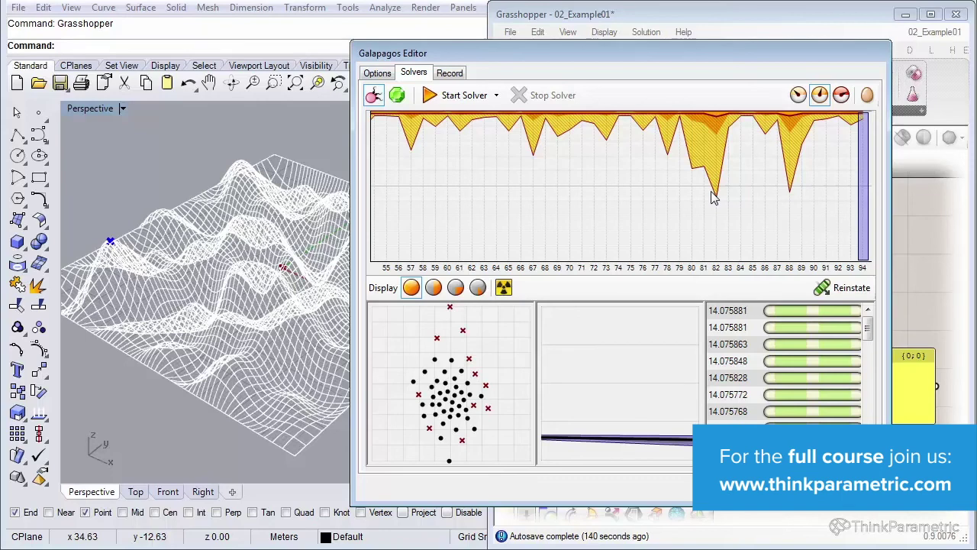
# - Reinstate the top-ranked genome from the solver's results and close the Galapagos Editor
pyautogui.click(733, 313)
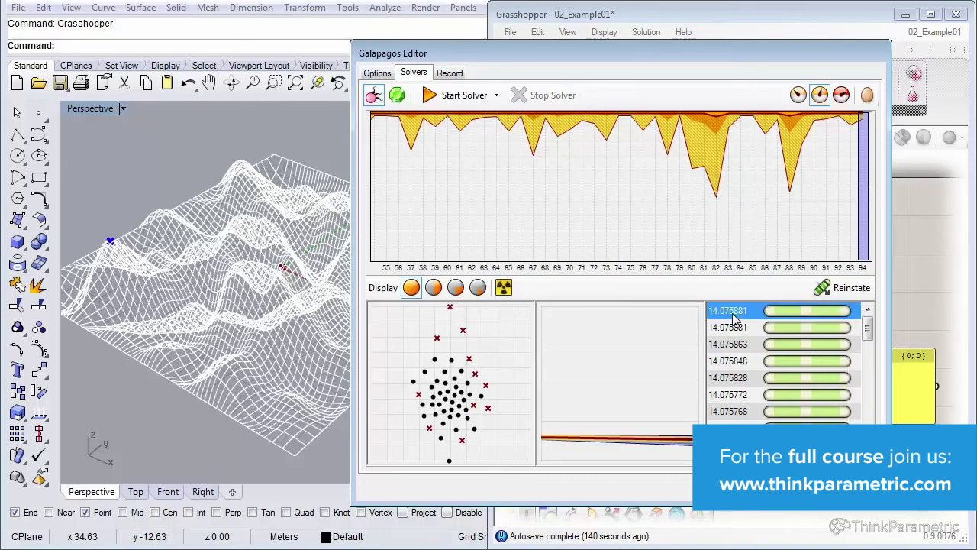
pyautogui.click(846, 293)
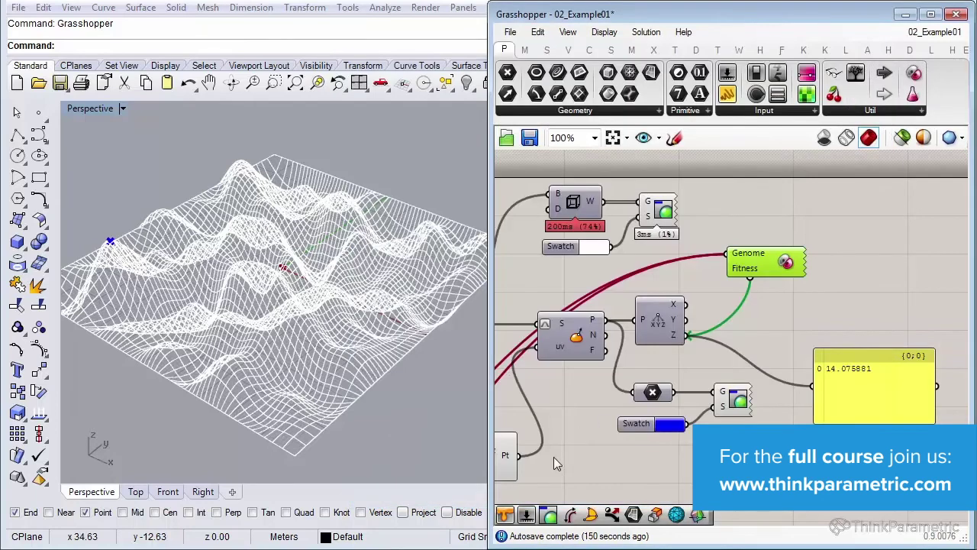
# - Align the Y coordinate slider directly beneath the X coordinate slider and clear the selection
pyautogui.moveTo(553, 456); pyautogui.dragTo(687, 451, button='right')
pyautogui.scroll(2, 623, 450)
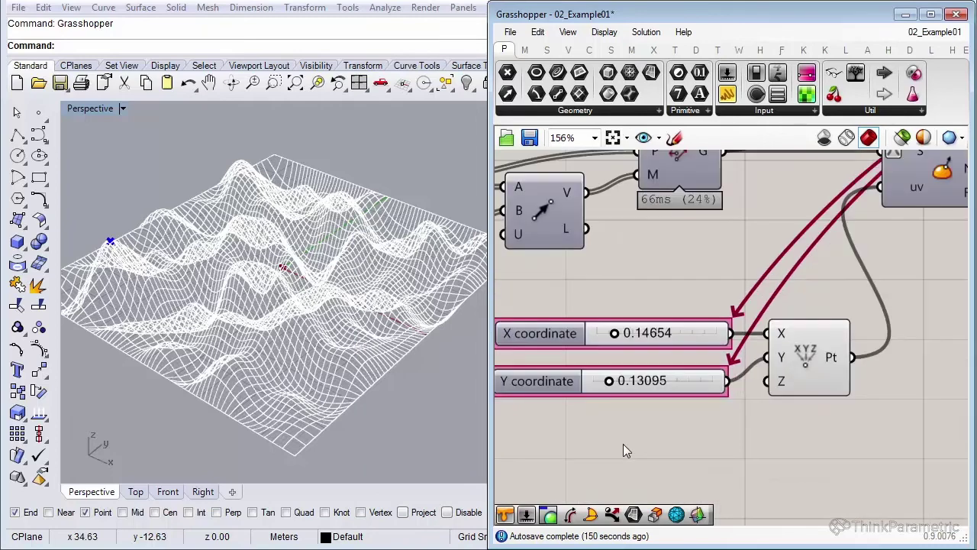
pyautogui.scroll(1, 626, 375)
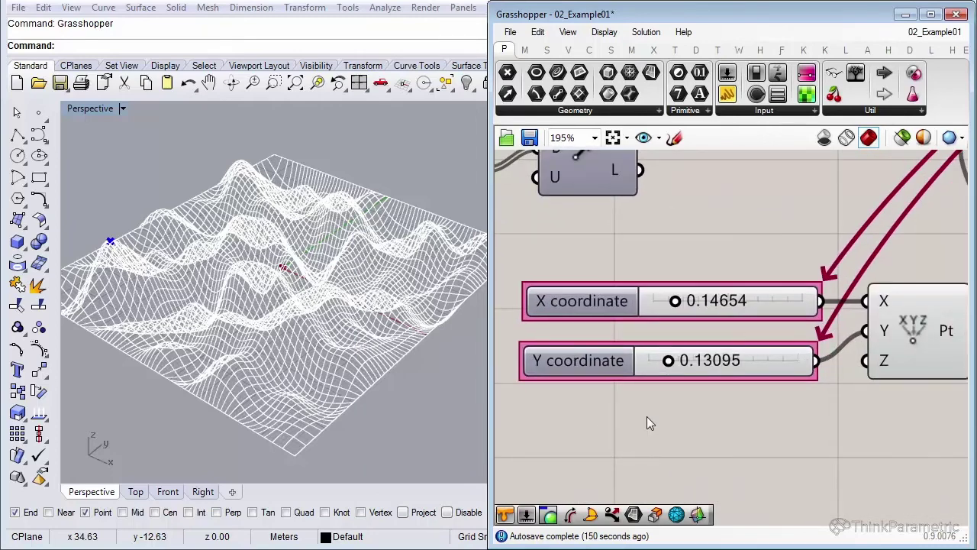
pyautogui.moveTo(606, 364); pyautogui.dragTo(611, 370)
pyautogui.click(646, 437)
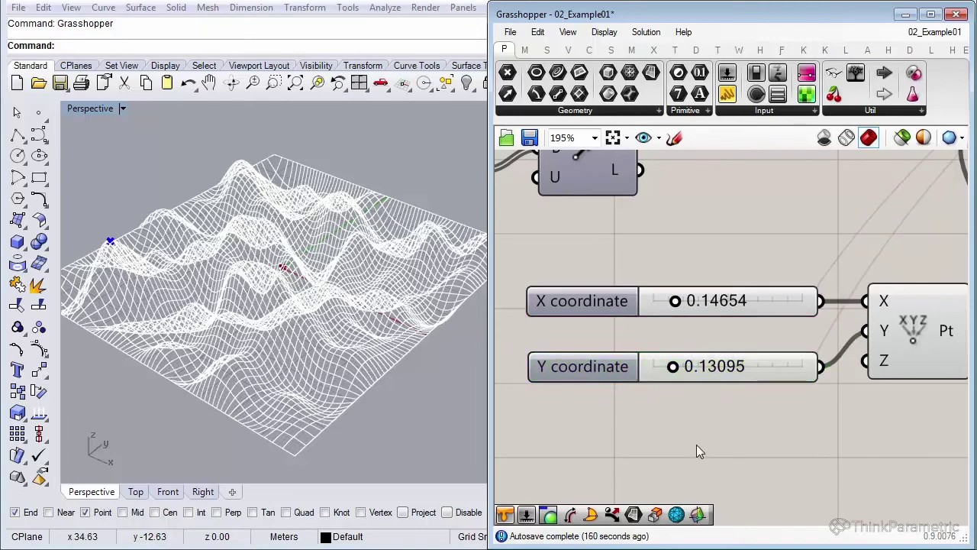
pyautogui.scroll(-4, 658, 415)
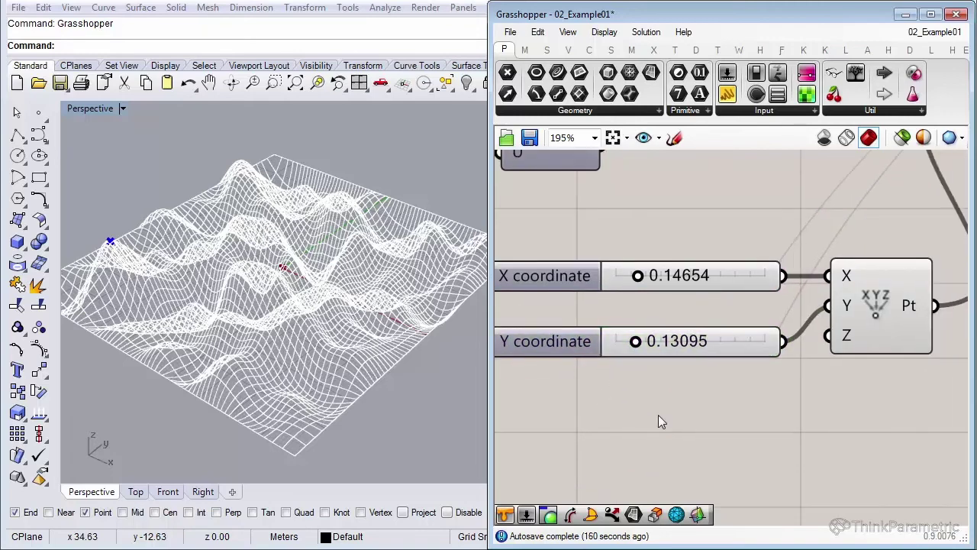
pyautogui.moveTo(783, 413); pyautogui.dragTo(702, 414, button='right')
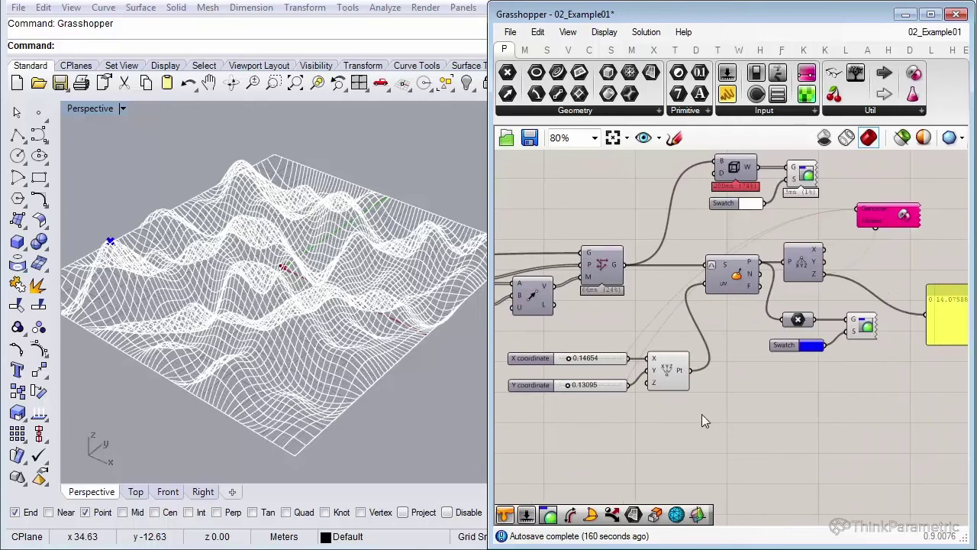